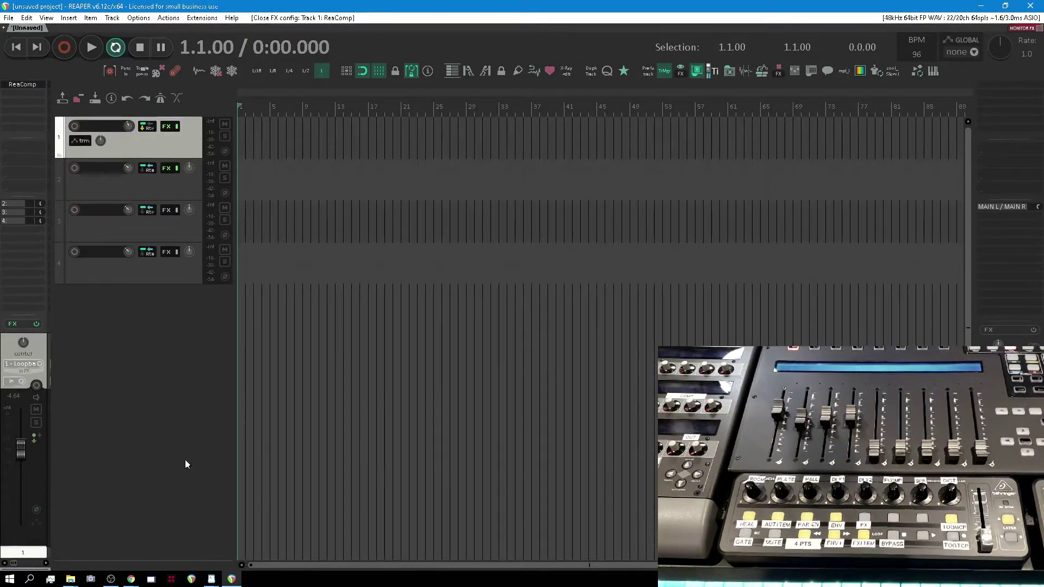
Step: Deselect Track 1 in REAPER and bring up the open File Explorer windows
click(199, 384)
click(70, 579)
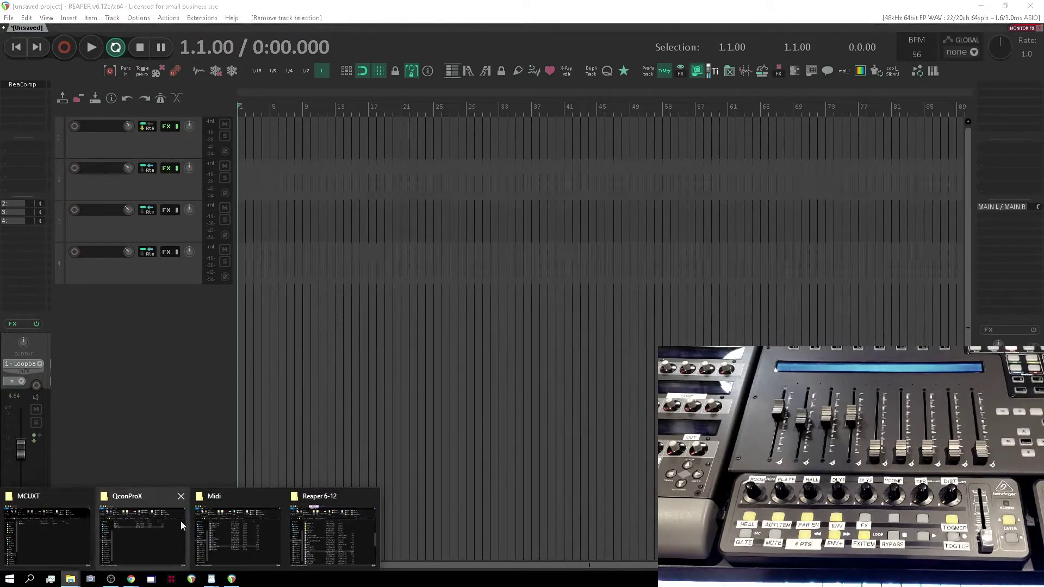
Step: Open the XTouchMini surface file in WordPad, scroll down to the LayerA_Rotary widgets, then close it
click(239, 525)
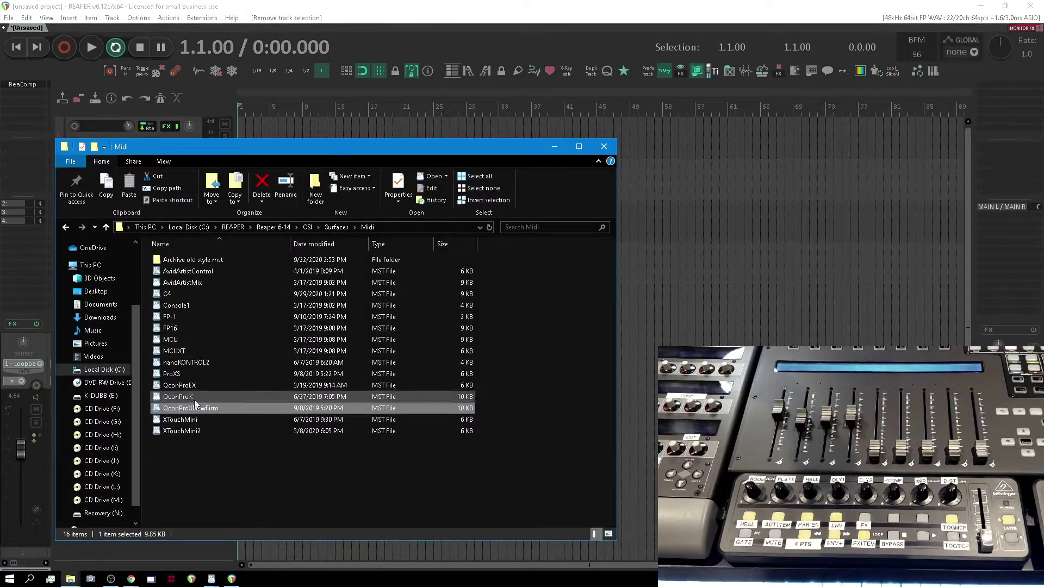
click(198, 420)
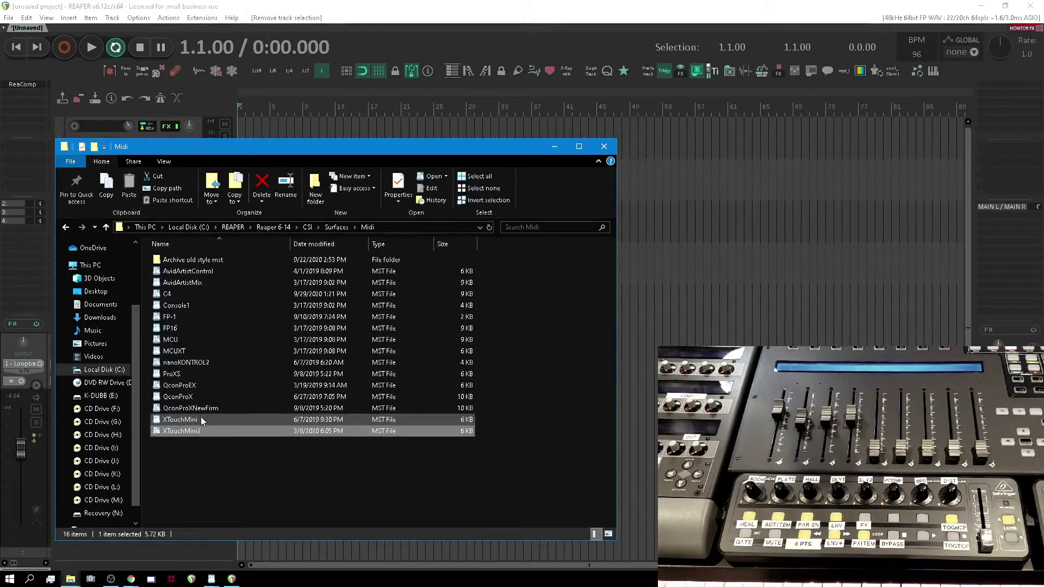
double_click(200, 419)
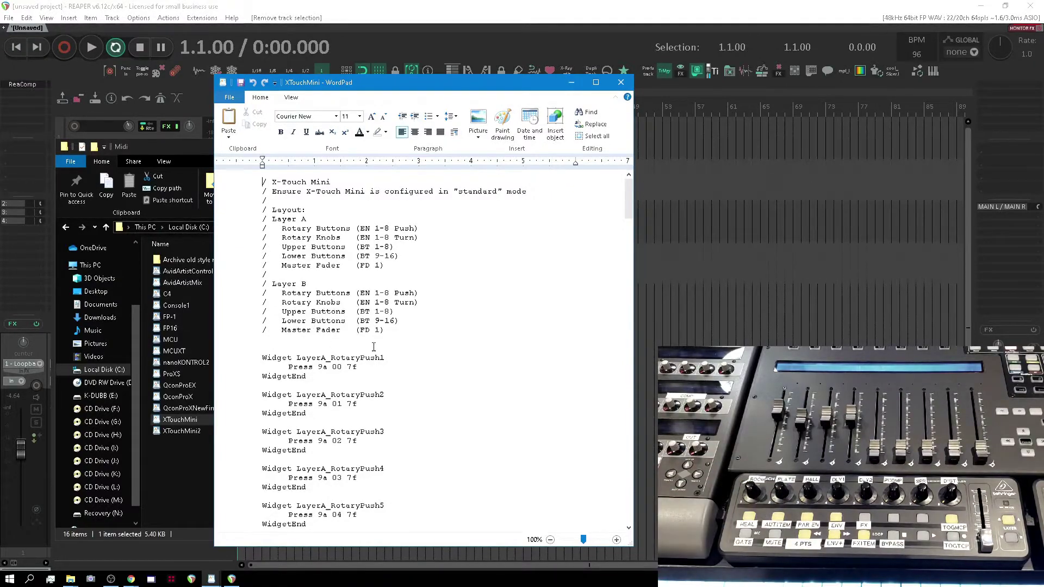
scroll(373, 347, down, 3)
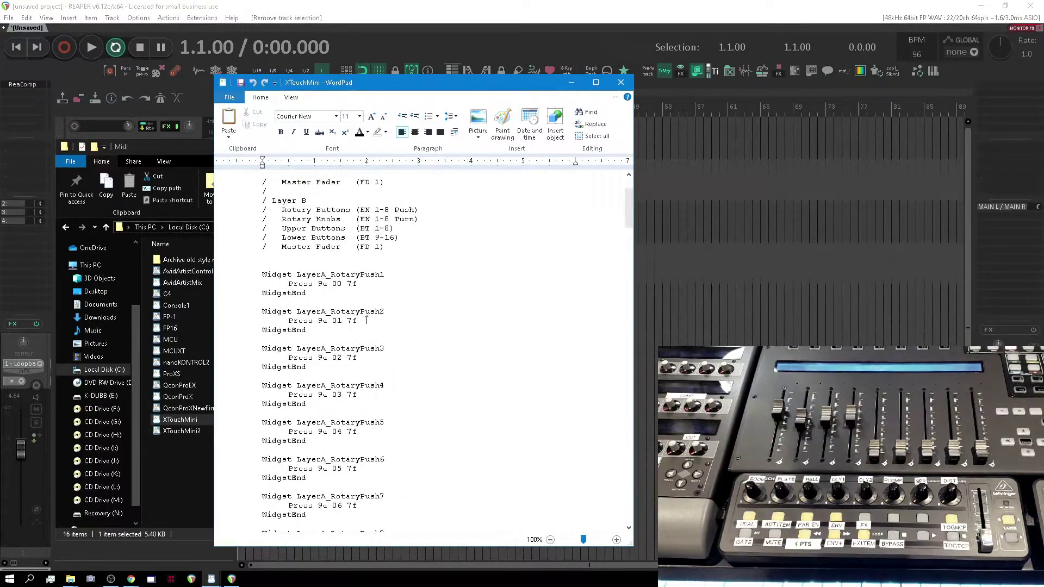
drag(628, 206, 622, 238)
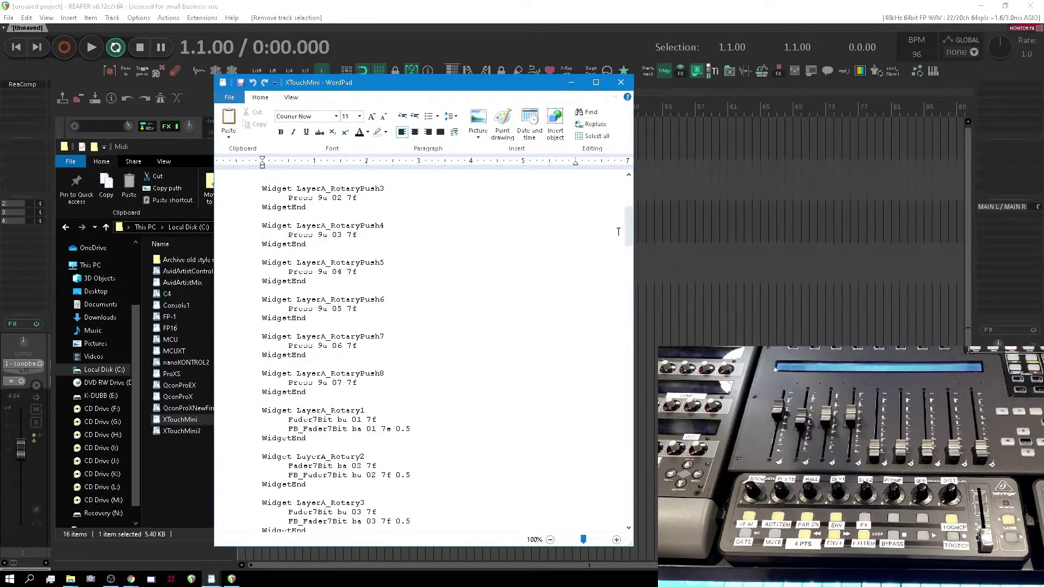
click(620, 82)
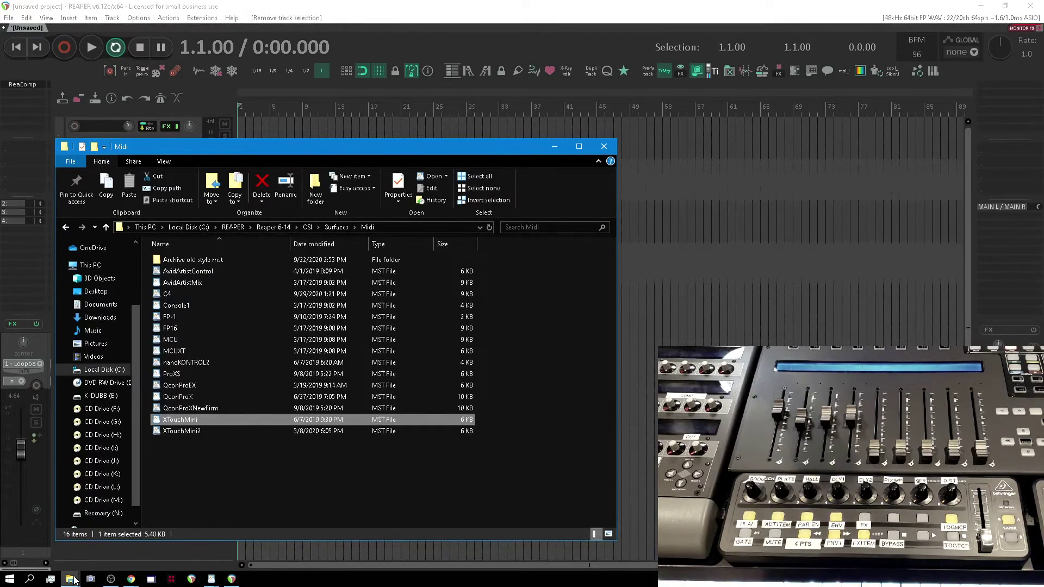
Step: Go to the Zones\XTouchMini folder and open the XTouchMini zone file in WordPad
mouse_move(132, 581)
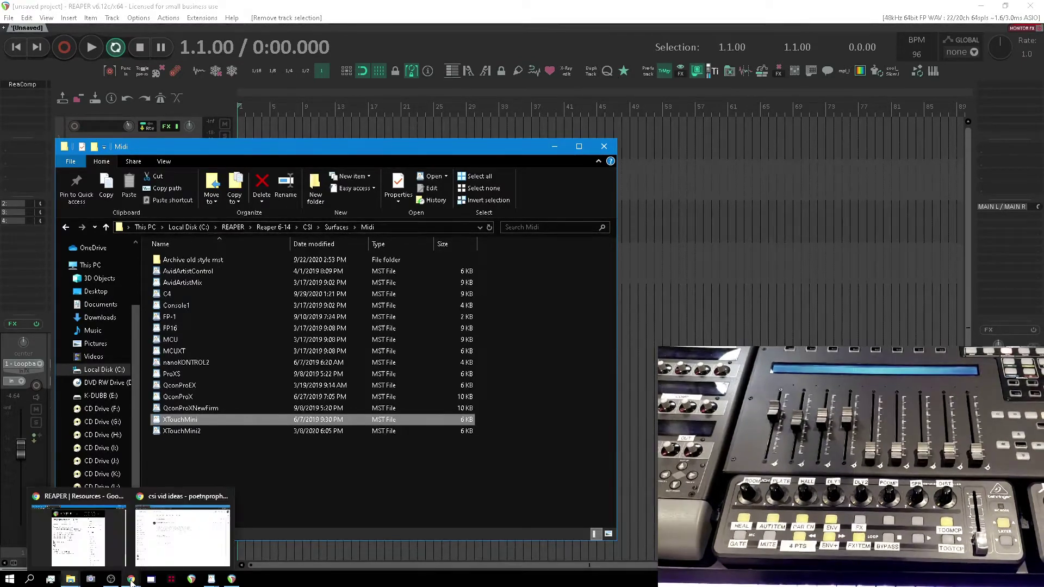
mouse_move(71, 580)
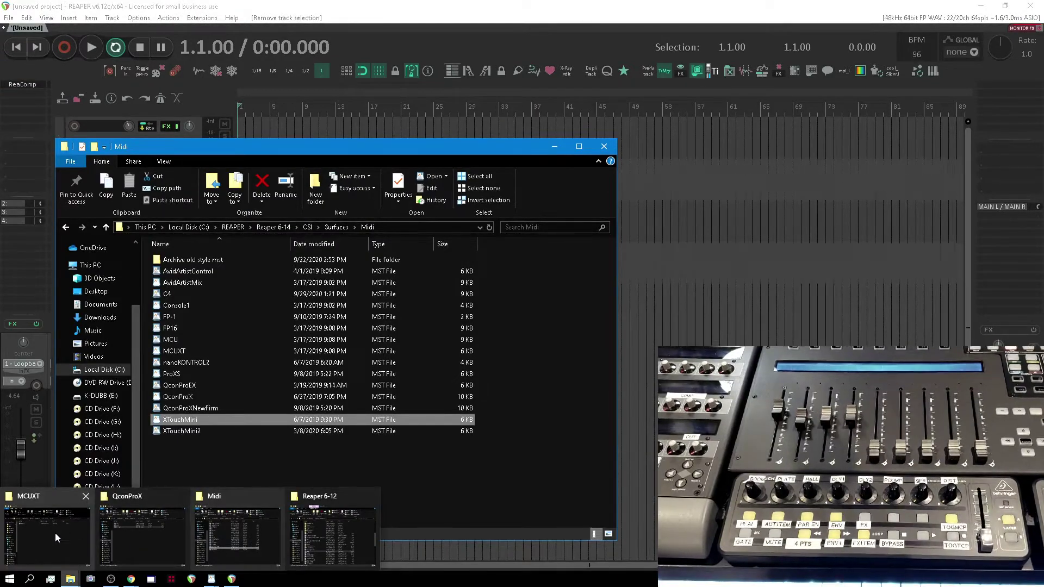
click(145, 498)
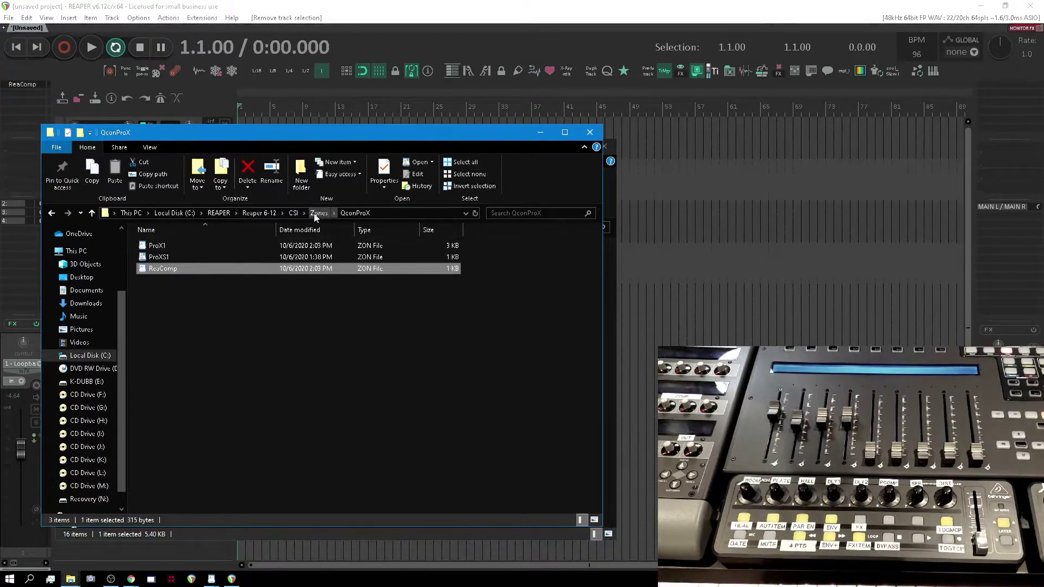
click(317, 213)
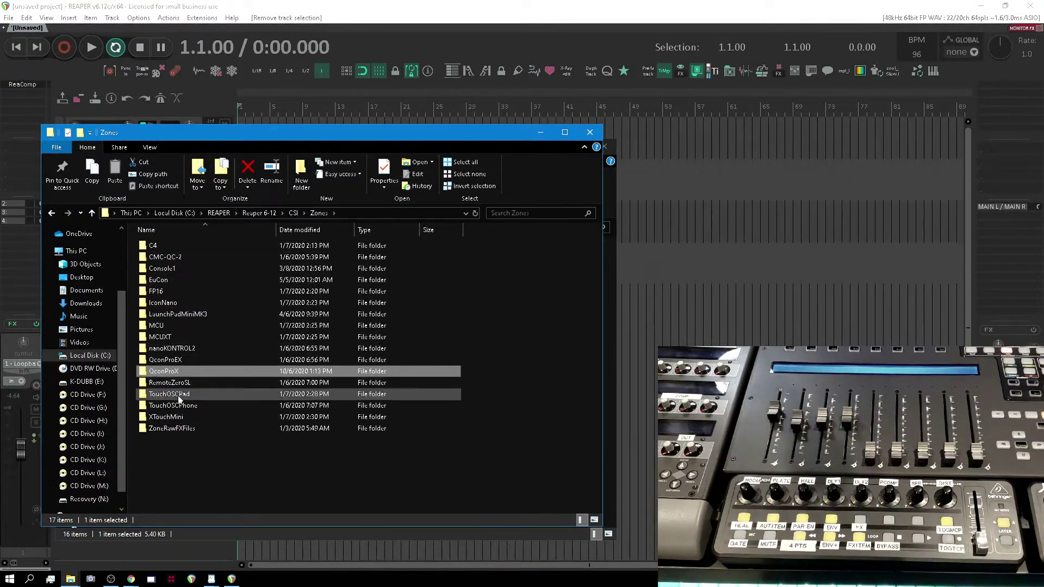
double_click(170, 416)
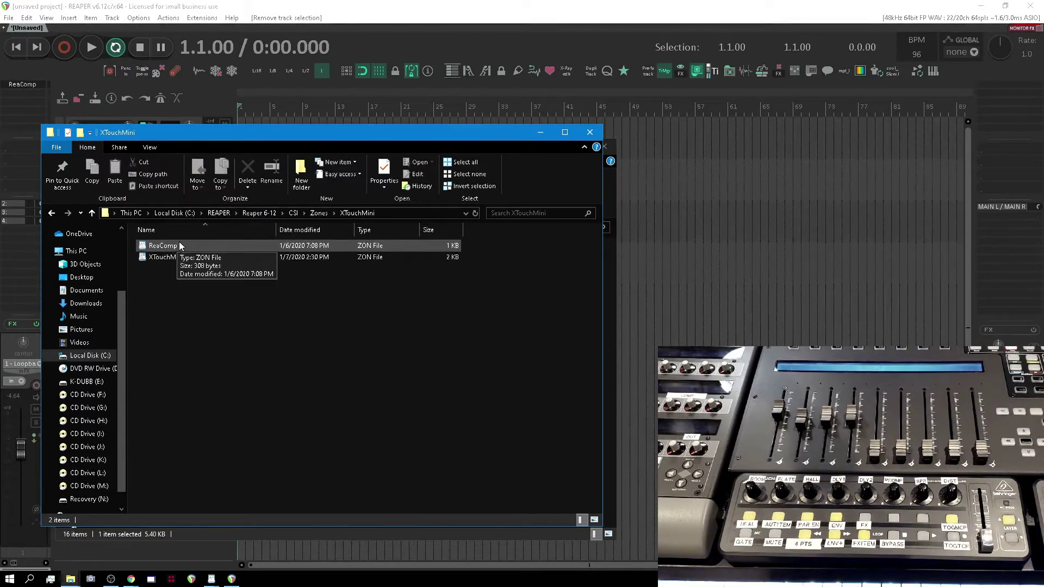
double_click(170, 257)
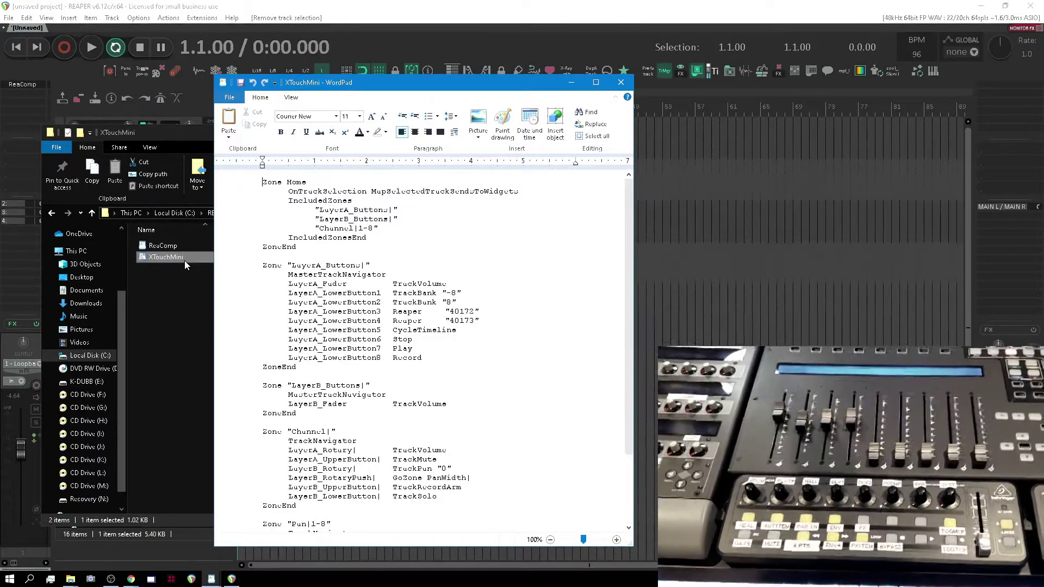
Step: Close the zone file and open REAPER's Control Surface Integrator settings via Preferences
click(621, 82)
click(703, 318)
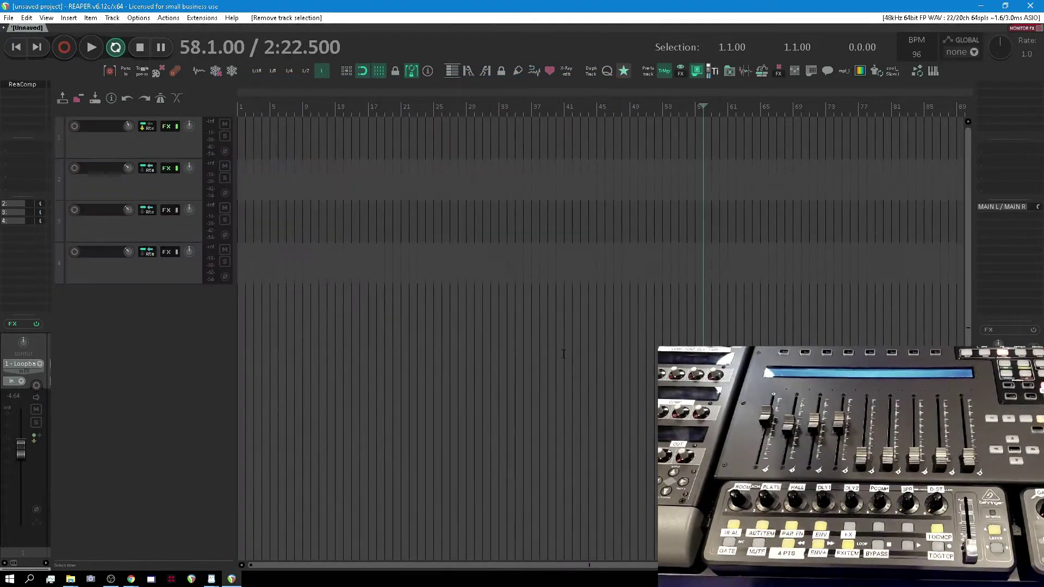
key(ctrl+p)
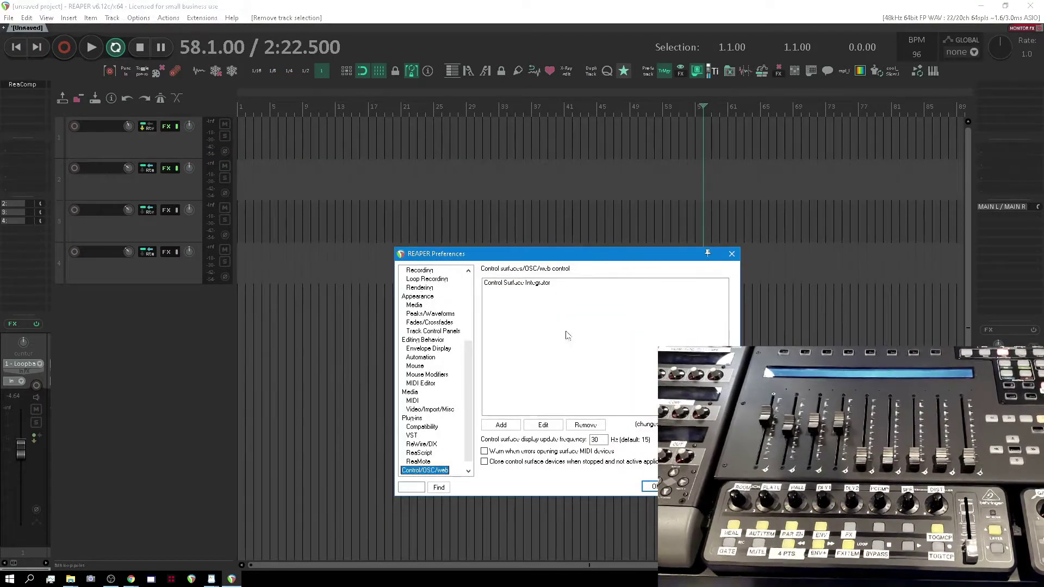
double_click(540, 288)
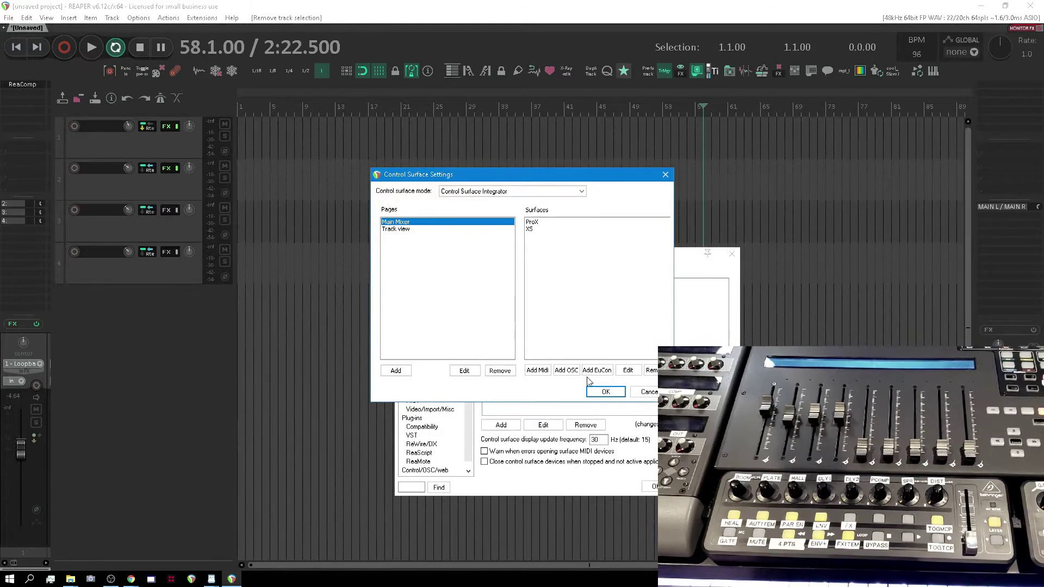
Step: Add a MIDI surface named 'mini' using X-TOUCH MINI1 output and the XTouchMini.mst template
click(537, 371)
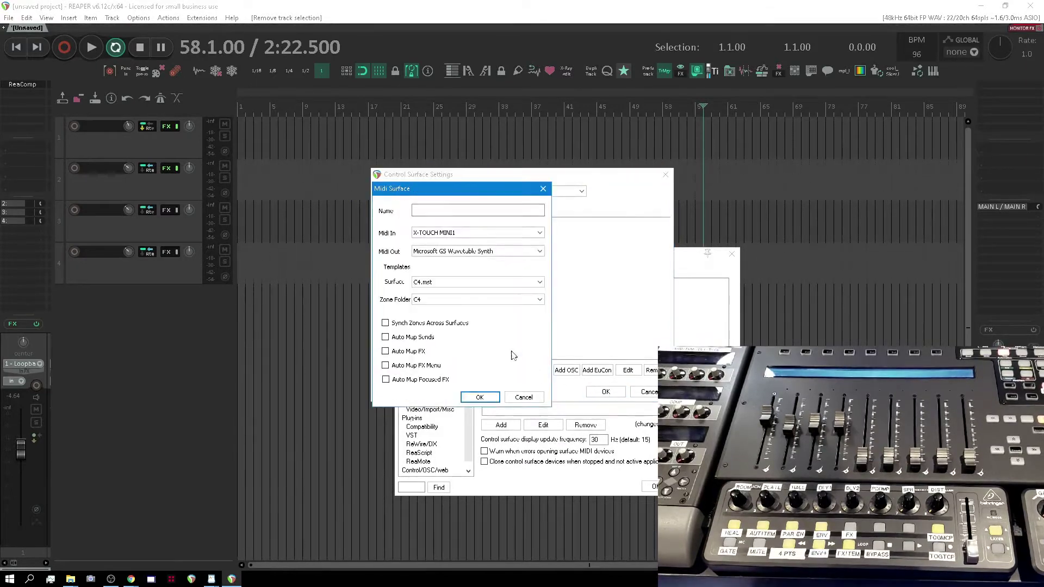
click(431, 210)
text(mini)
click(486, 251)
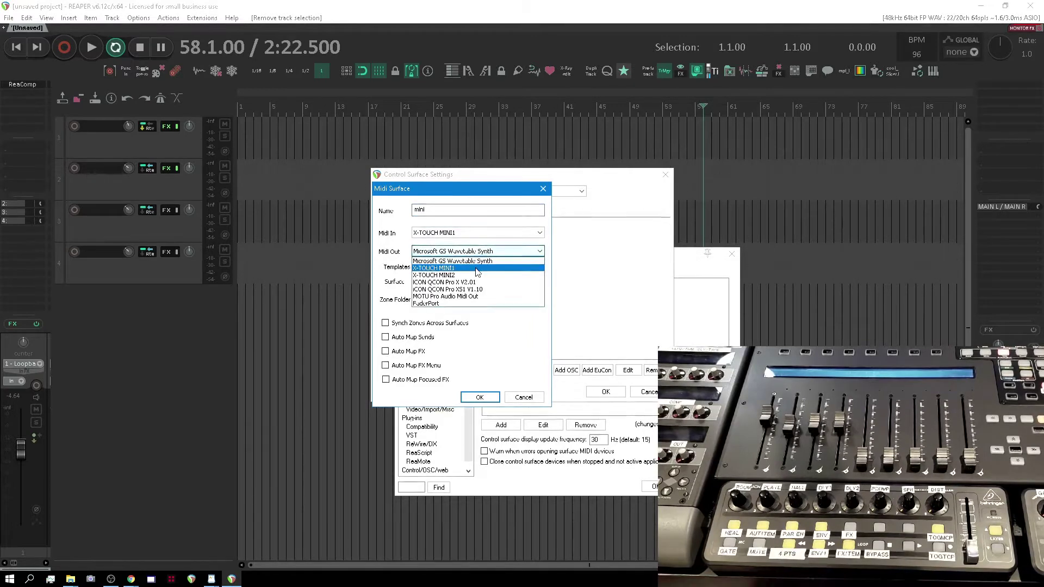
click(469, 275)
click(471, 282)
click(434, 376)
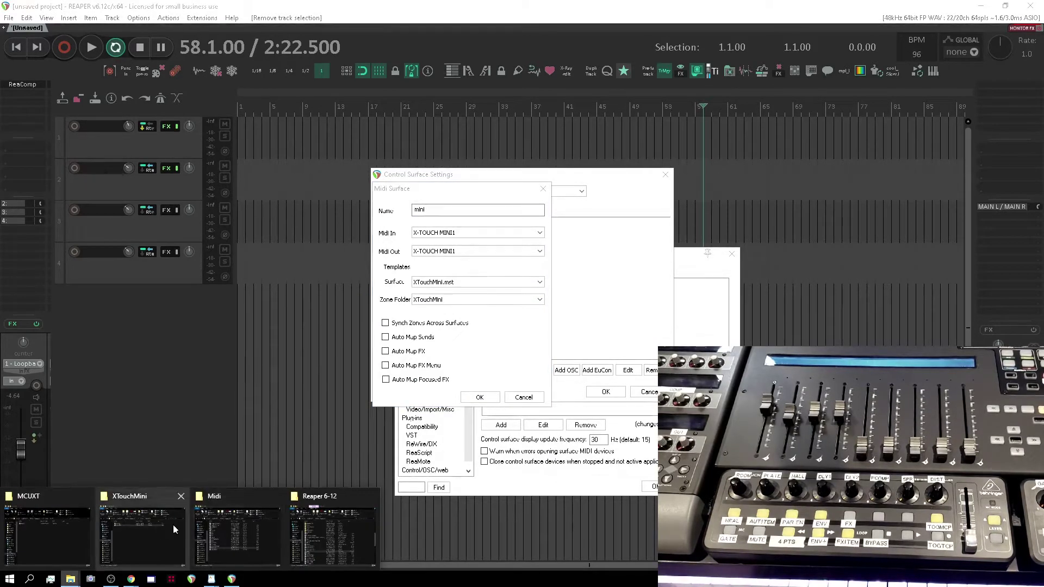
click(142, 527)
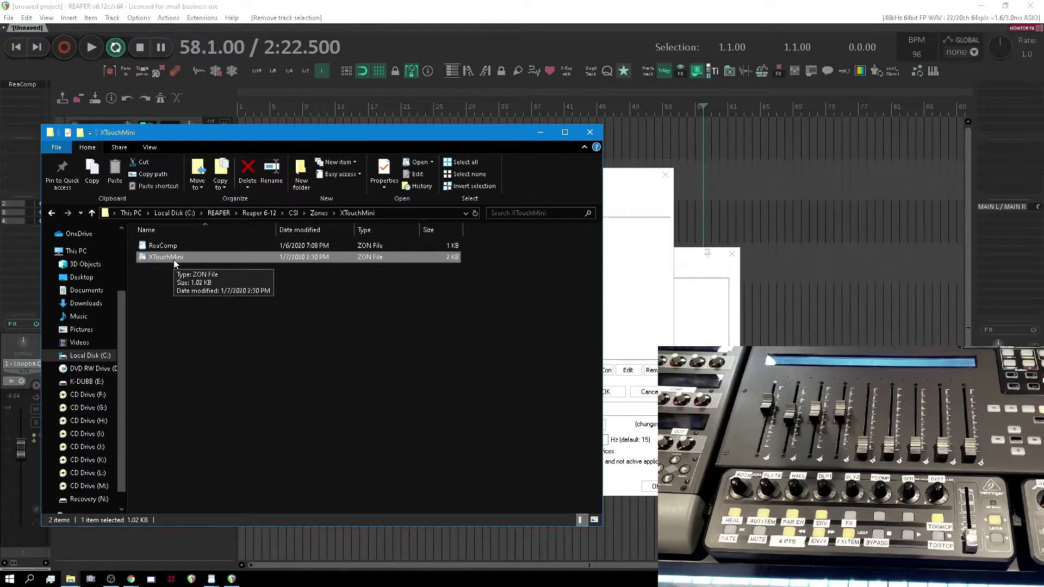
Step: Delete the XTouchMini zone file and open the ReaComp zone file in WordPad
key(Delete)
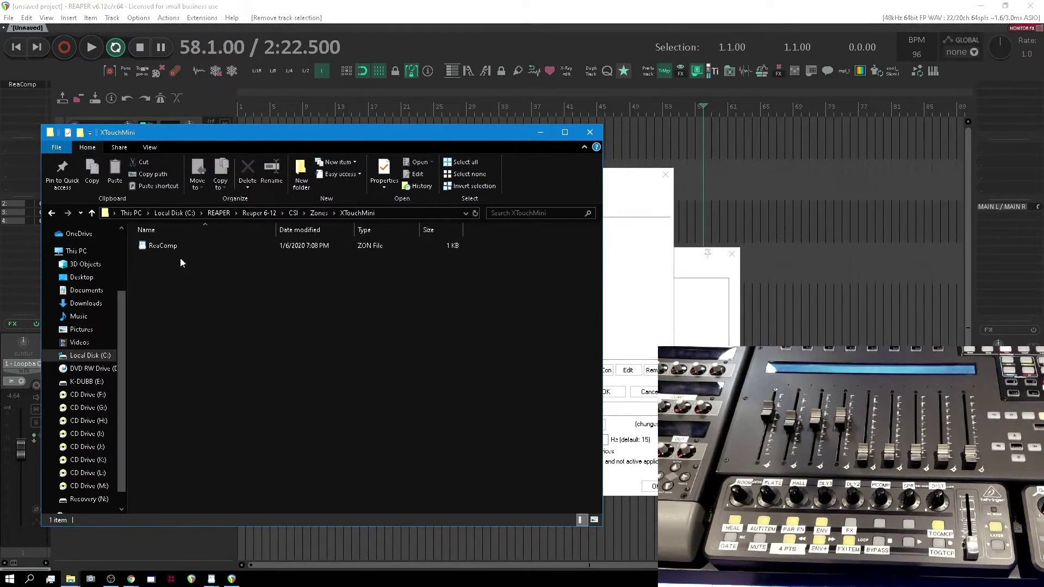
double_click(168, 244)
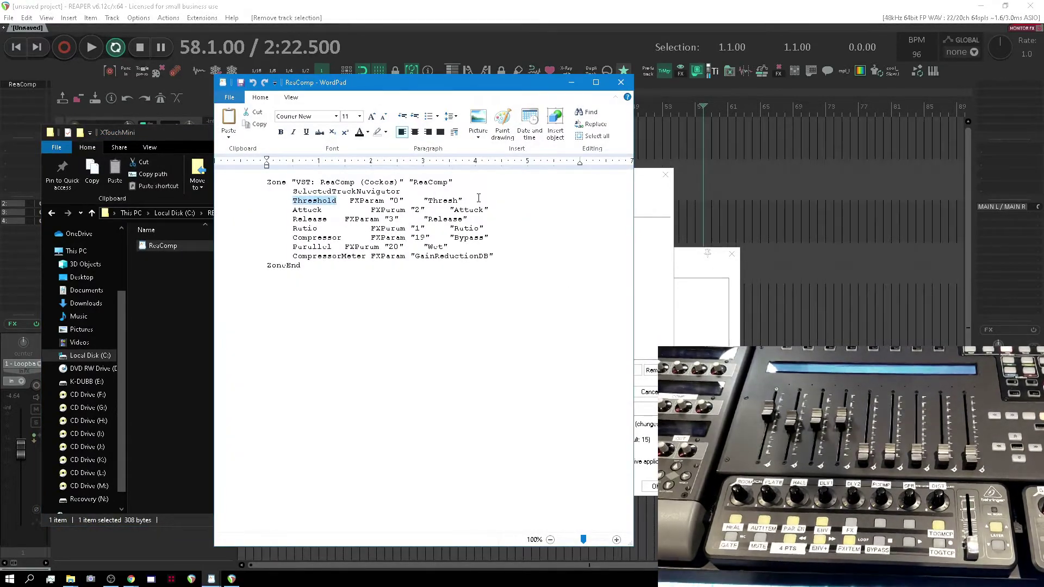
Step: Reopen the XTouchMini surface file and select the LayerA_Rotary1 widget name for reuse
key(alt+Tab)
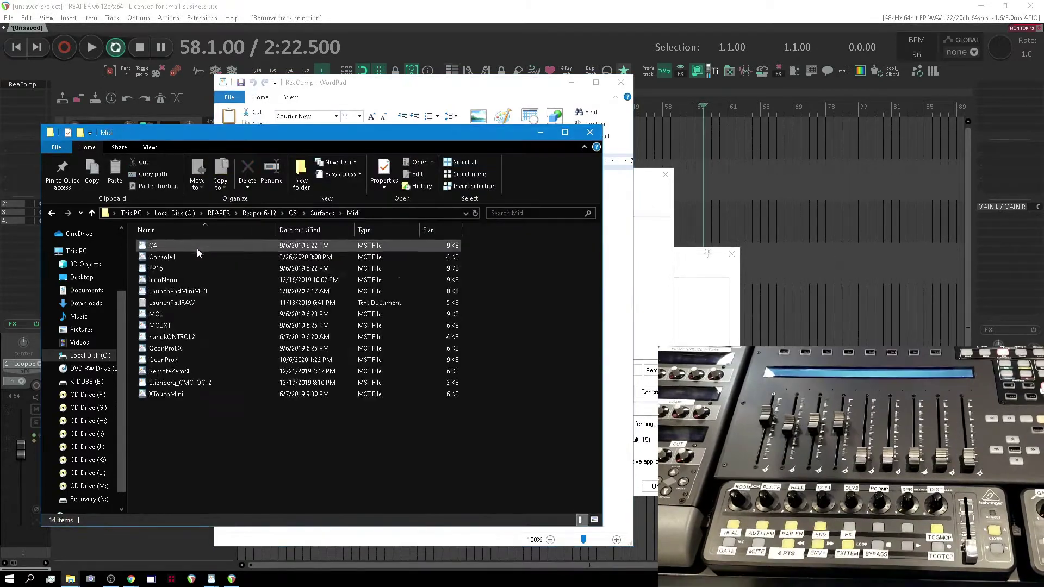
double_click(200, 393)
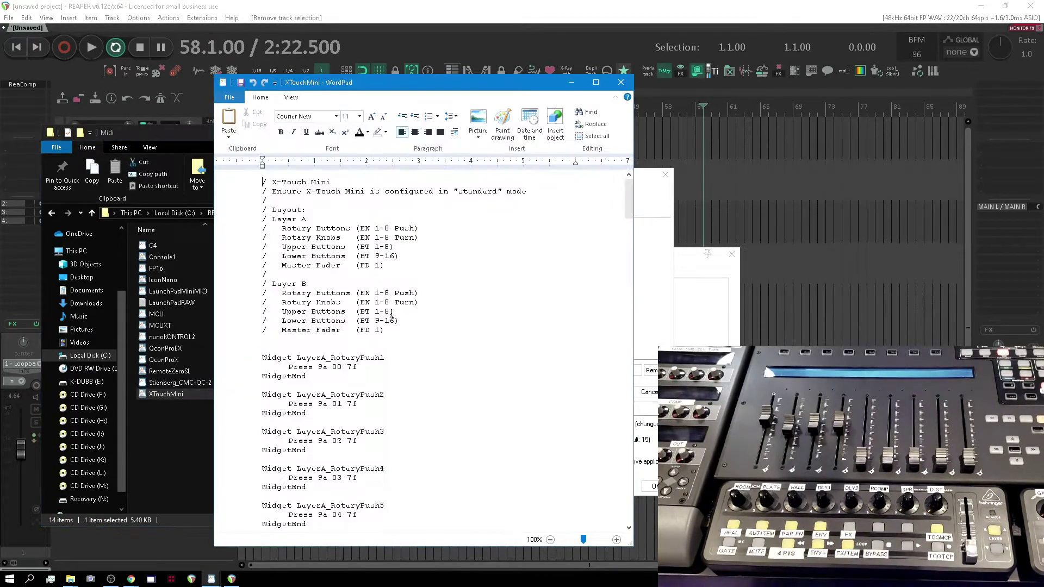
drag(626, 201, 624, 240)
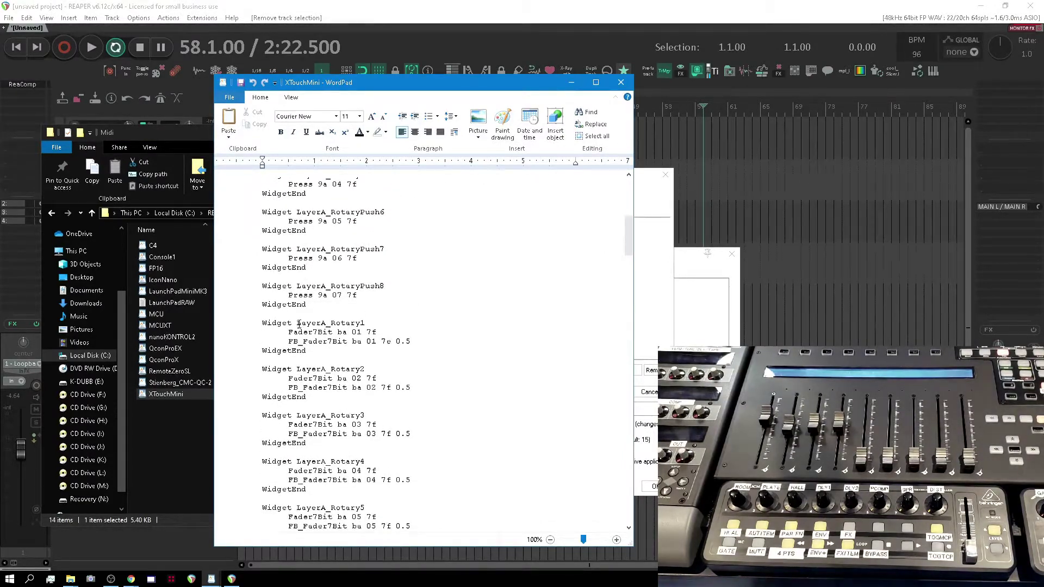
double_click(334, 323)
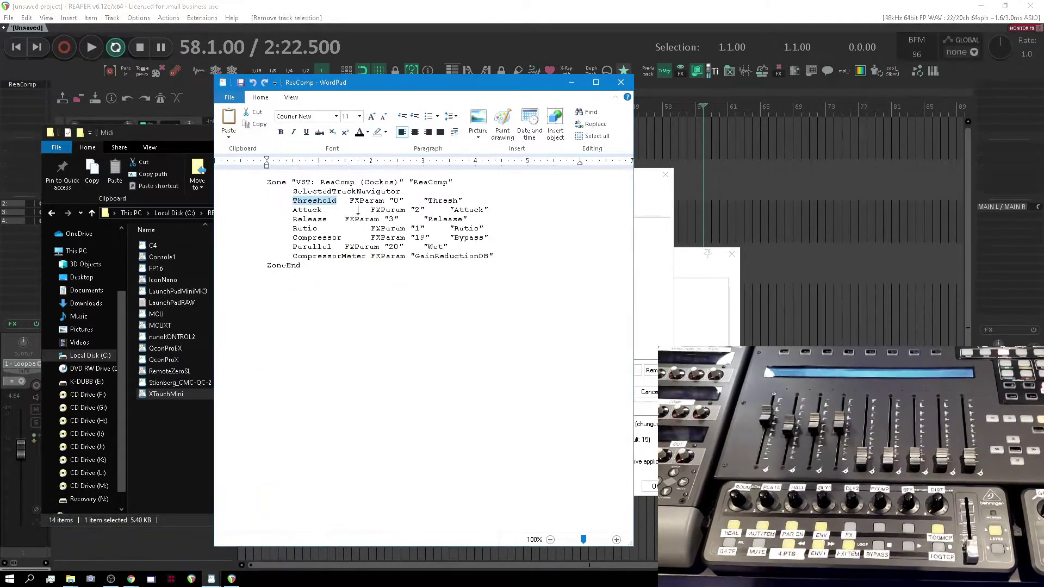
Step: Replace Threshold, Attack, Release and Ratio with LayerA_Rotary1, LayerA_Rotary2, LayerA_Rotary3 and LayerA_Rotary4
text(LayerA_Rotary1)
double_click(306, 210)
text(LayerA_Rotary1)
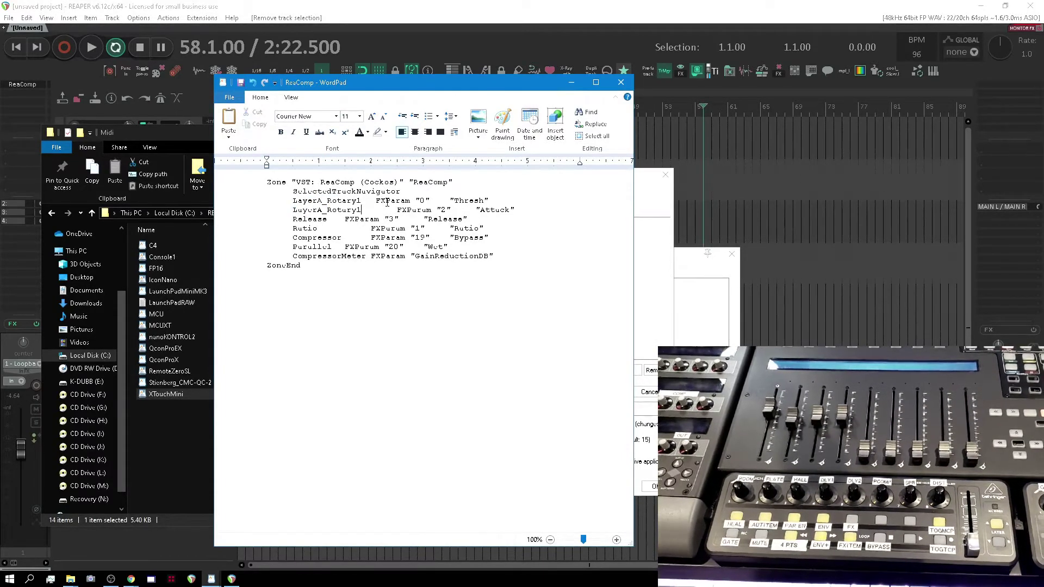
key(BackSpace)
text(2)
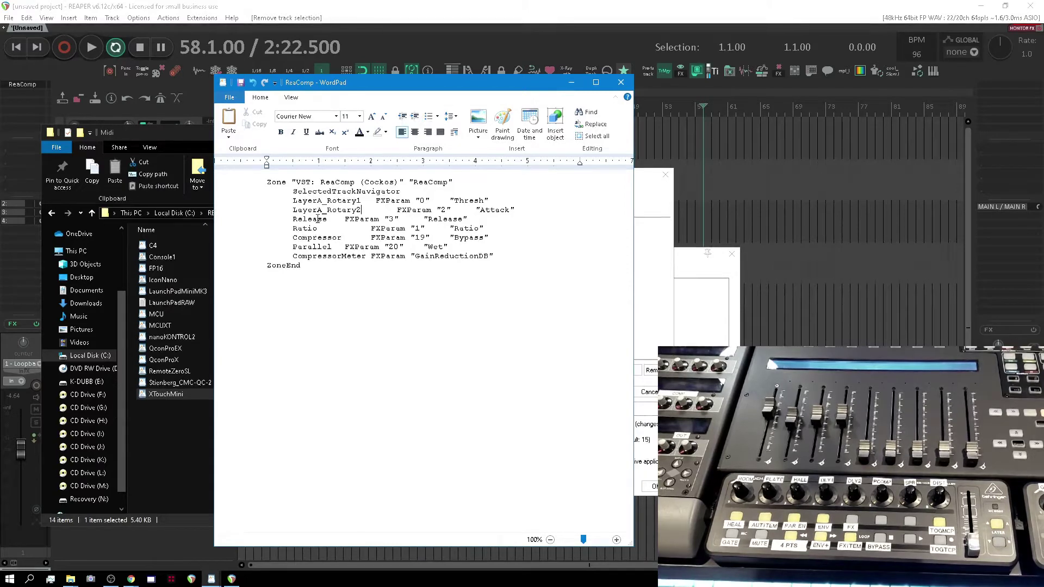
double_click(317, 219)
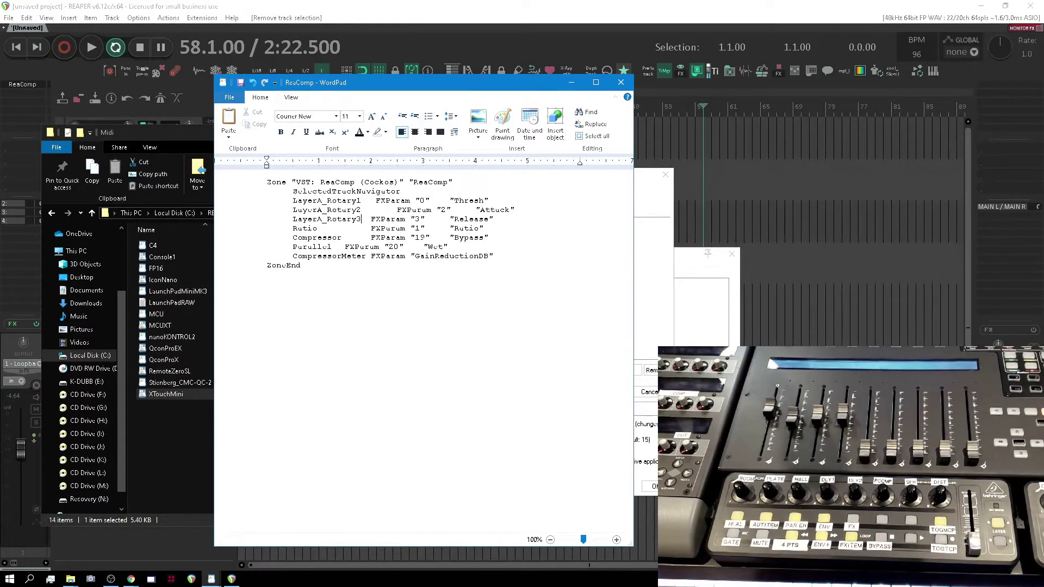
double_click(303, 228)
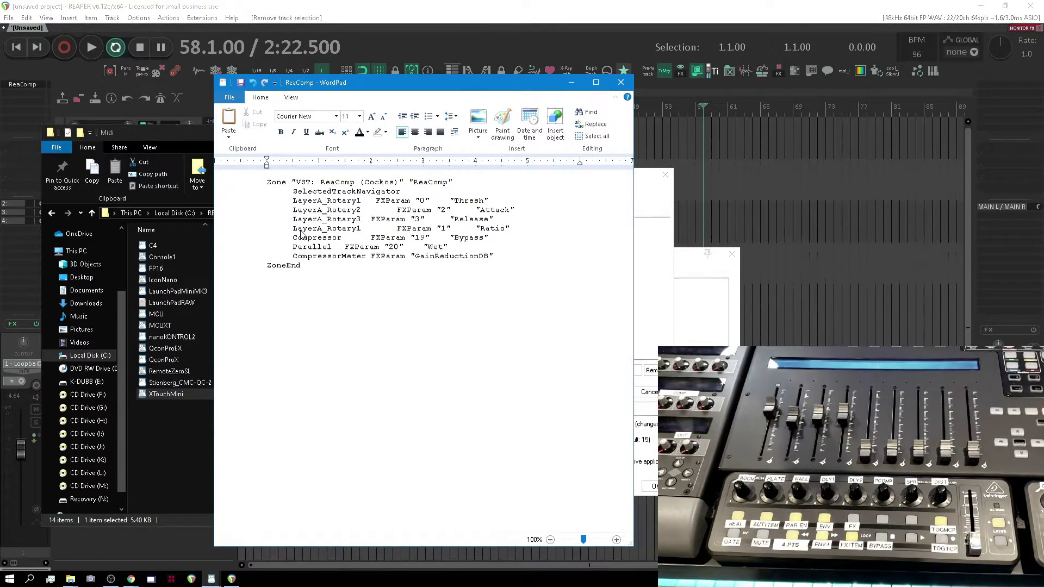
text(4)
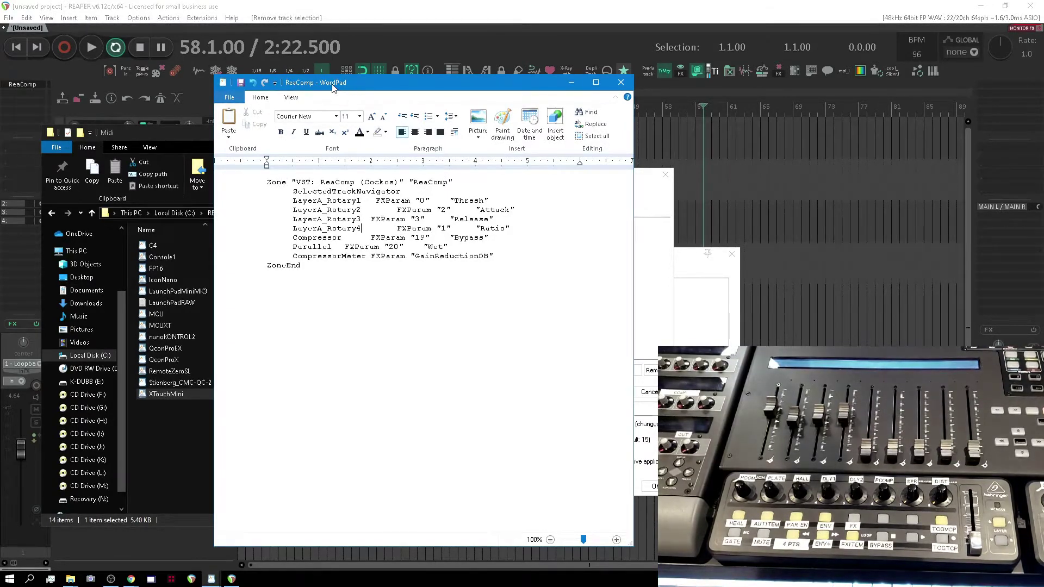
Step: Open the CSI\Zones\XTouchMini folder in Explorer, then bring the ReaComp zone file forward
click(74, 579)
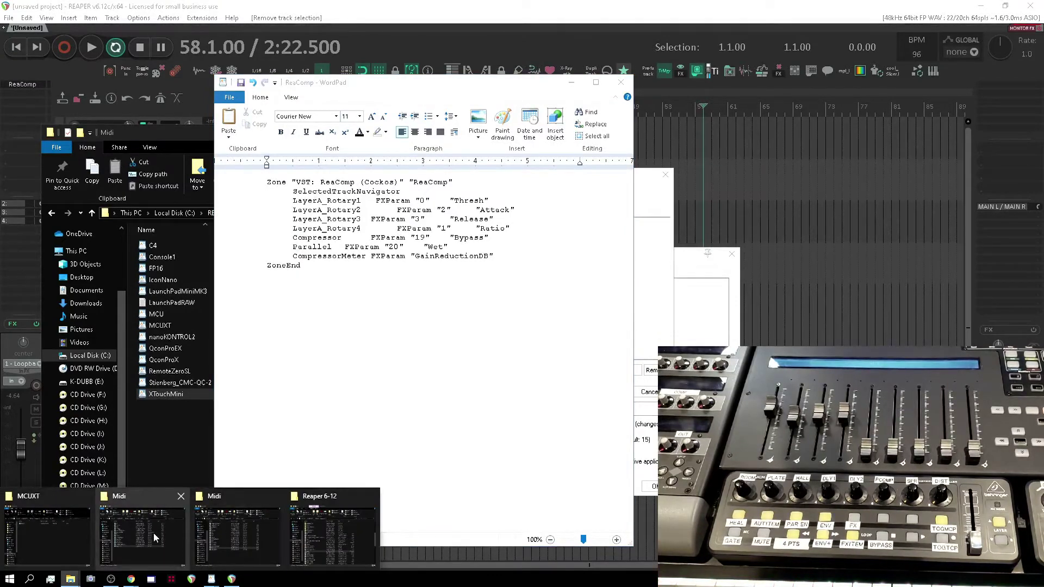
click(208, 534)
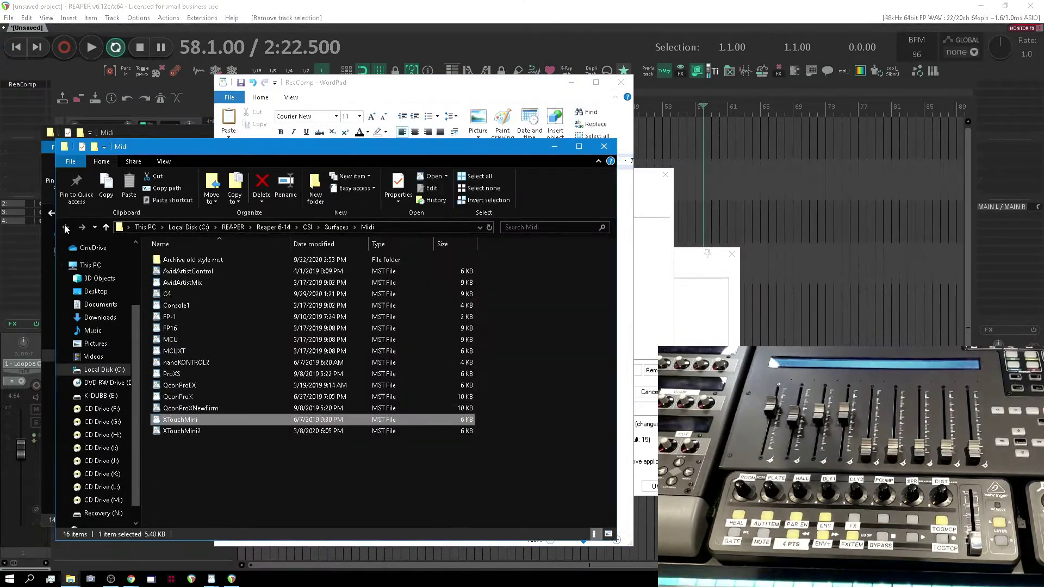
double_click(184, 432)
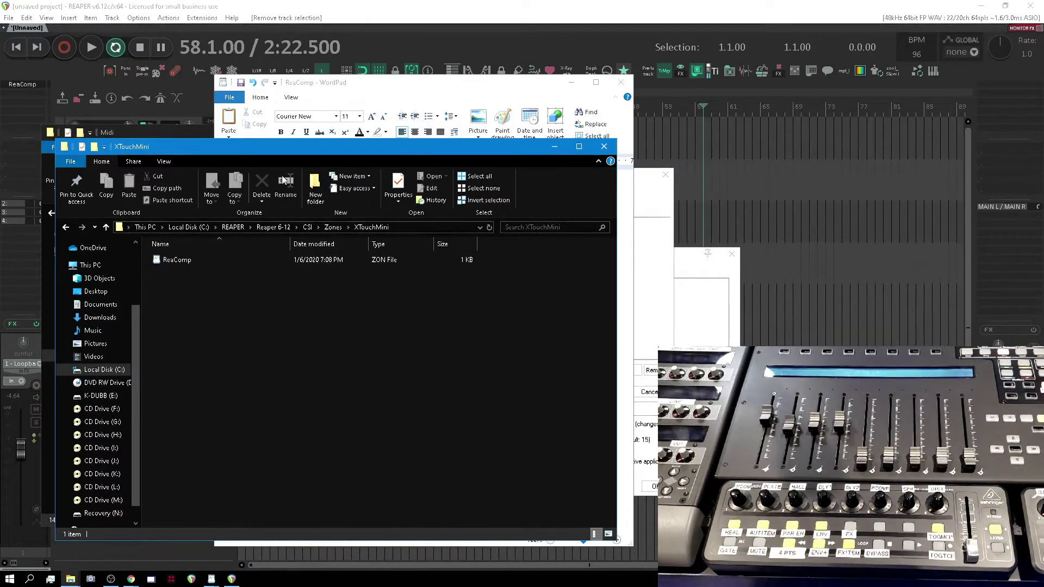
click(400, 94)
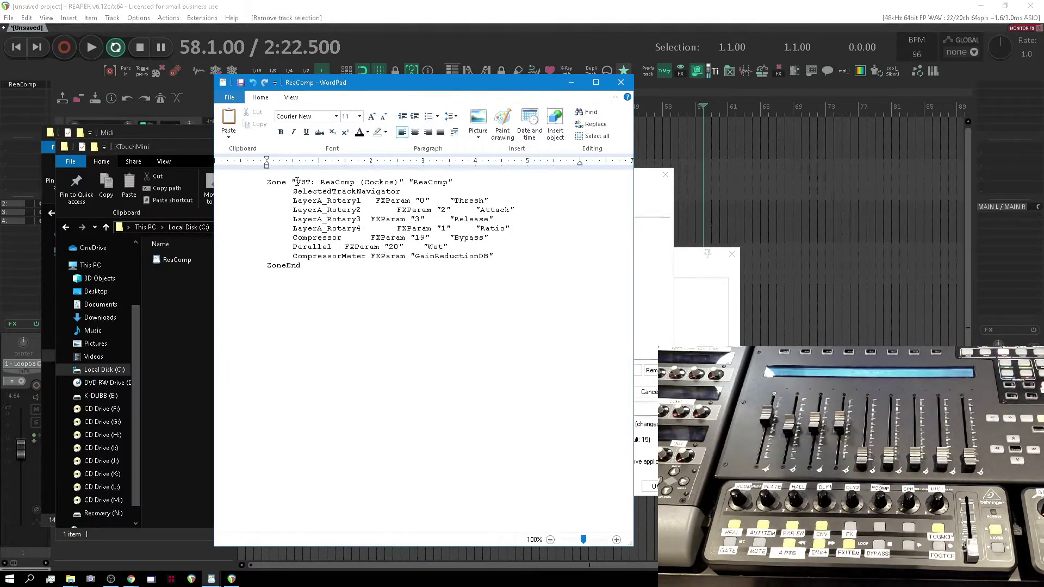
Step: Select the 'VST: ReaComp (Cockos)' zone name and position WordPad below REAPER's ReaComp window
drag(296, 182, 412, 180)
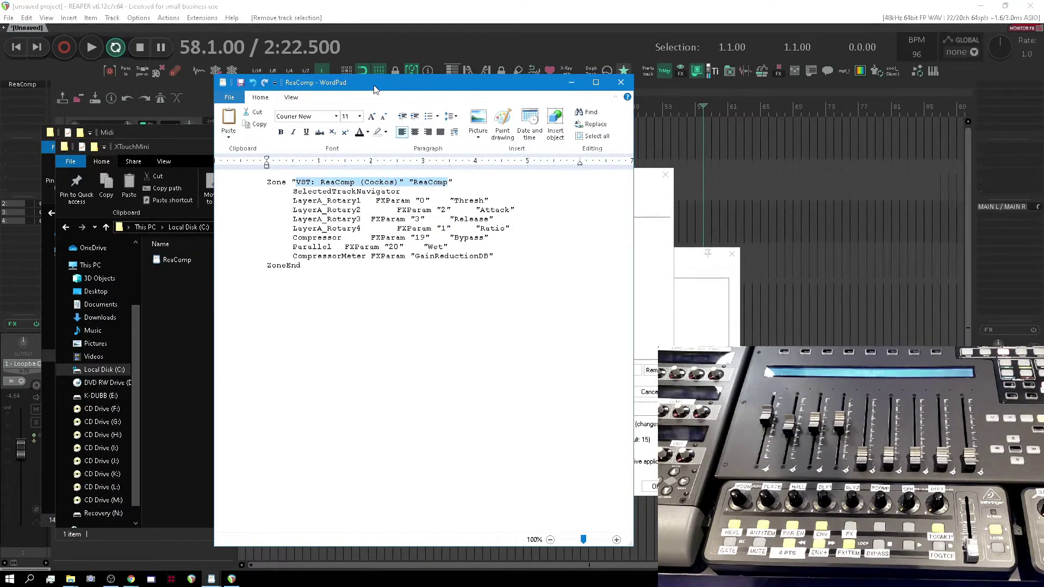
drag(336, 97, 668, 112)
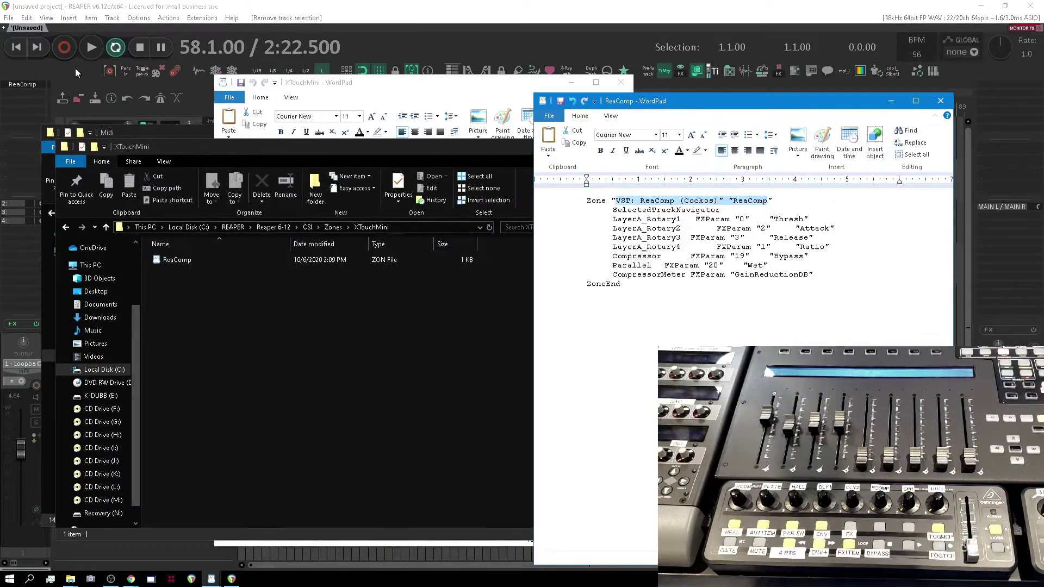
click(223, 43)
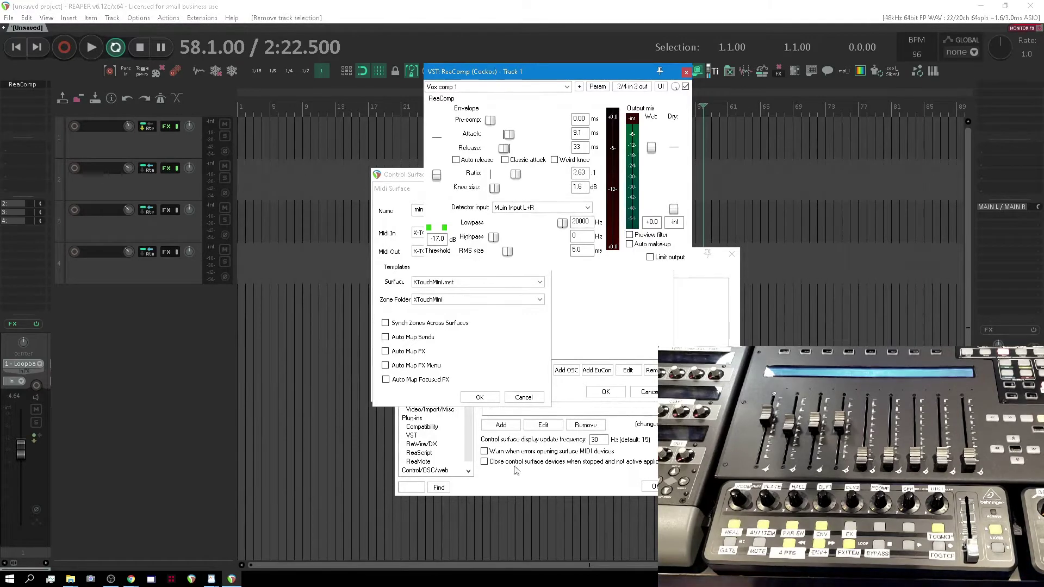
mouse_move(209, 577)
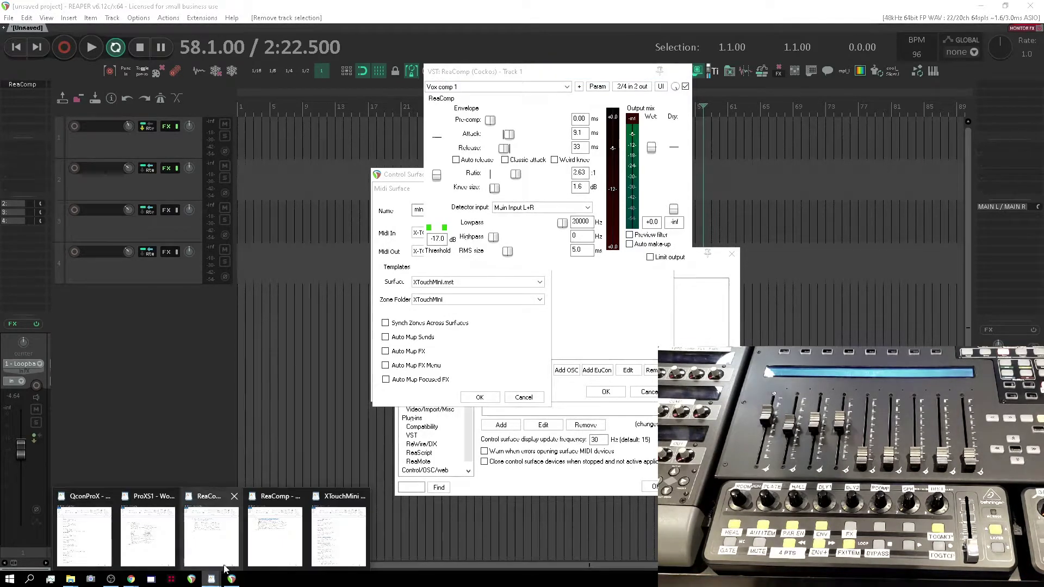
click(267, 536)
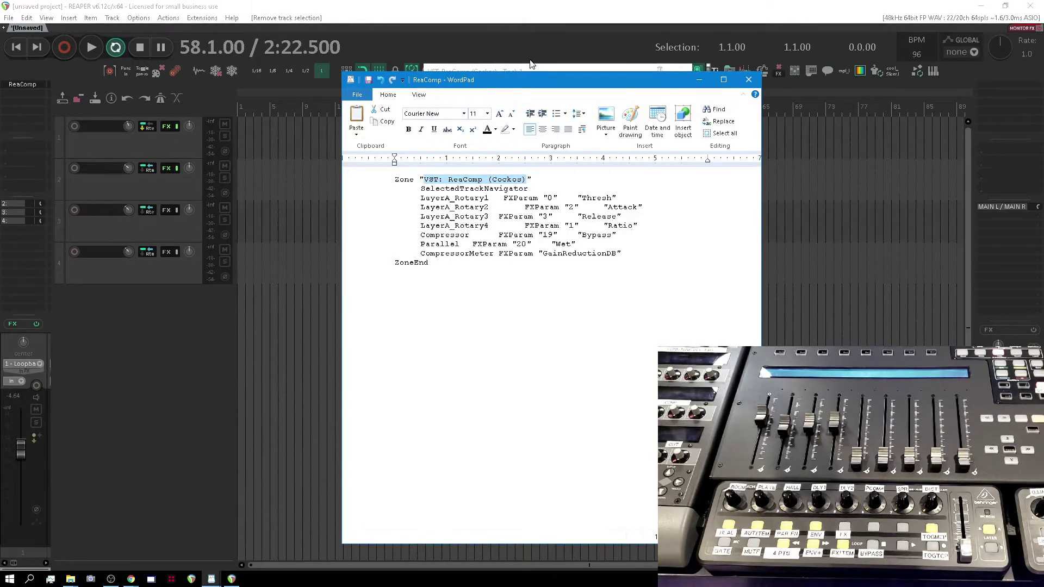
drag(517, 79, 515, 120)
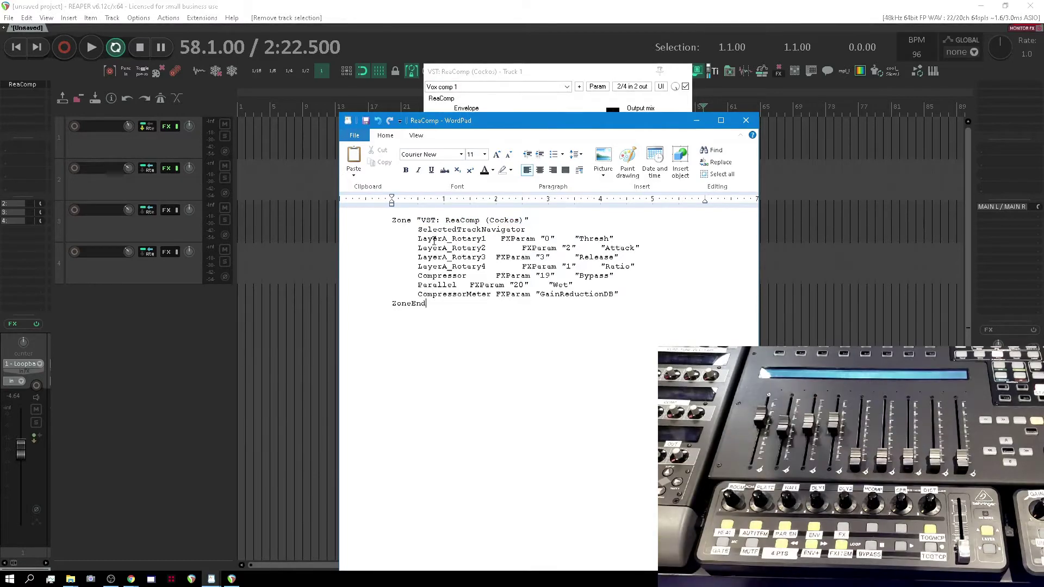
Step: Check the FXParam keyword and Thresh label on the LayerA_Rotary1 line, then return to REAPER
click(470, 211)
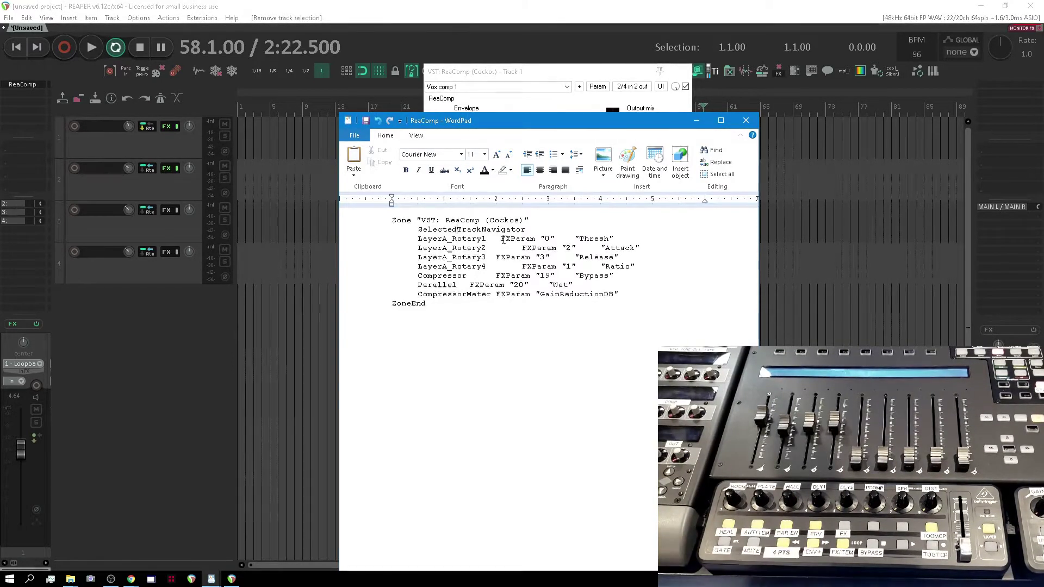
drag(501, 240, 559, 239)
click(541, 240)
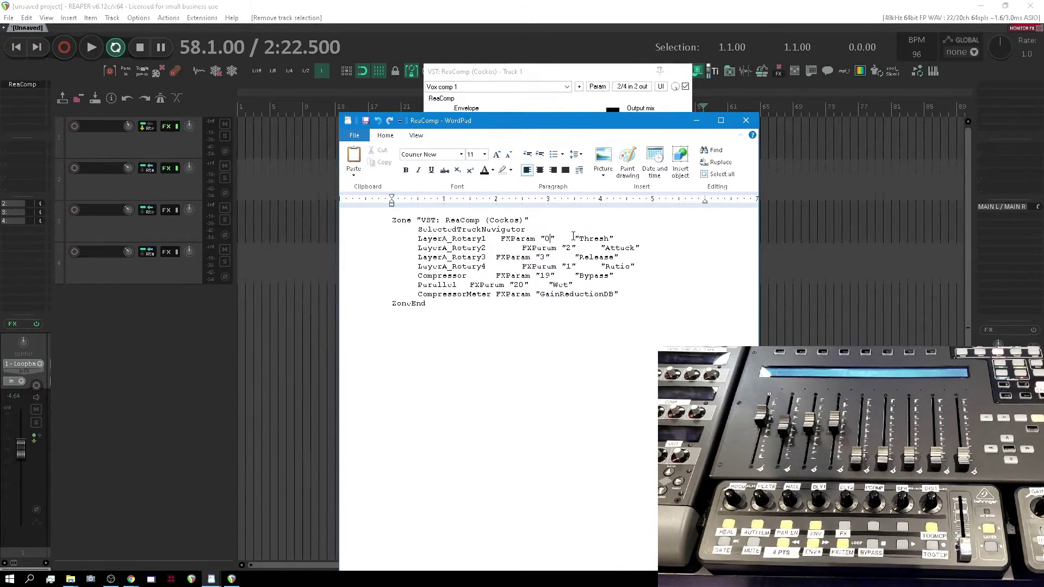
drag(611, 238, 615, 238)
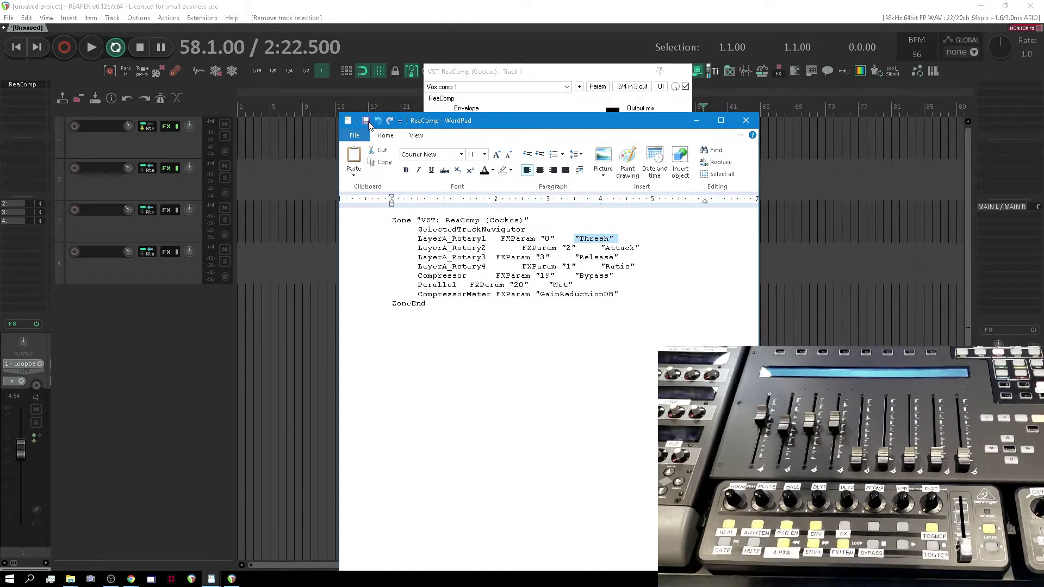
key(alt+Tab)
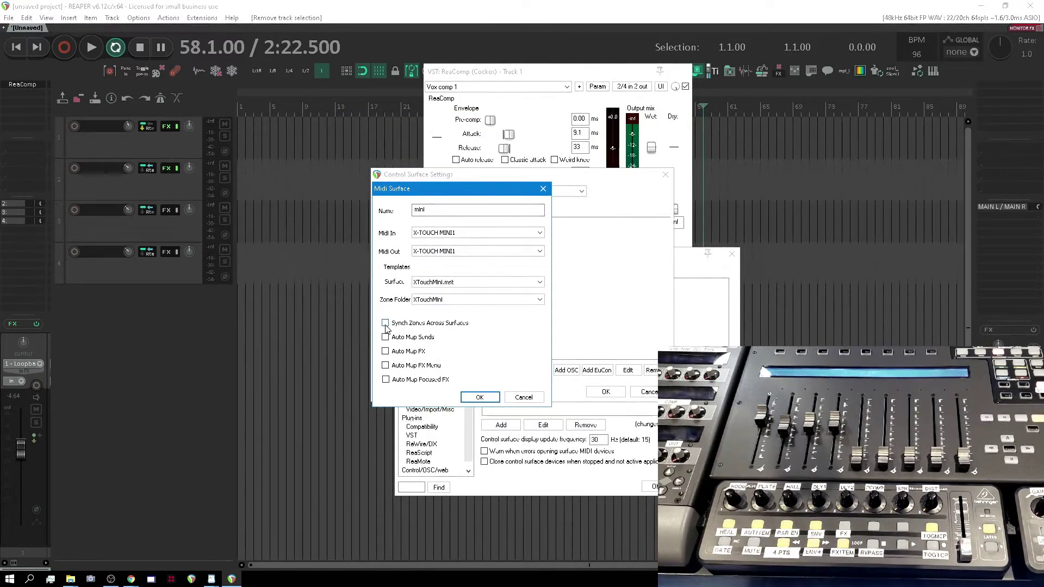
Step: Close the MIDI surface, Control Surface Settings and Preferences windows with OK
click(480, 396)
click(604, 392)
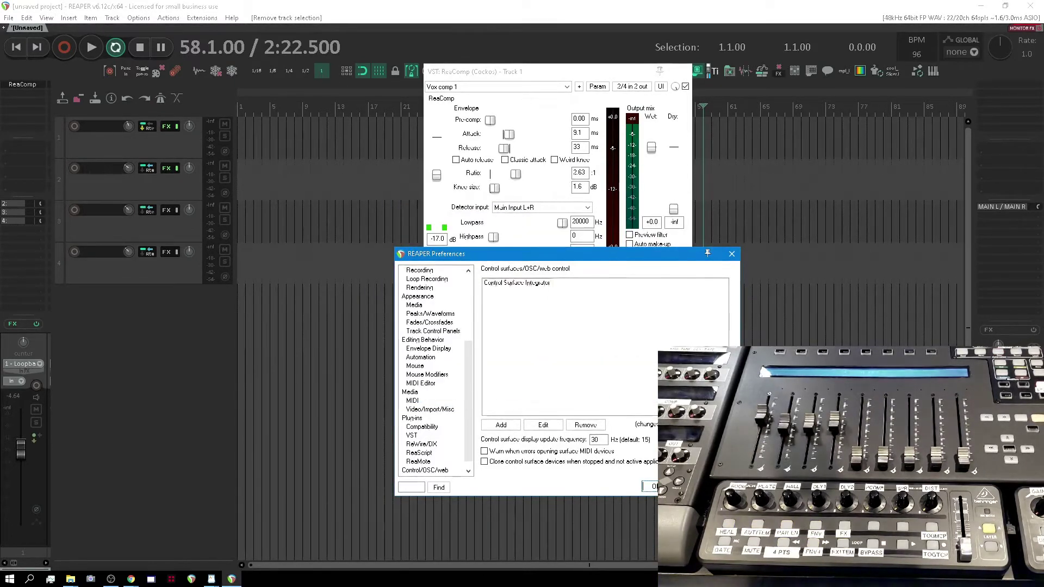
click(651, 484)
Step: Select track 1 so ReaComp shows threshold -24.0 dB
click(143, 190)
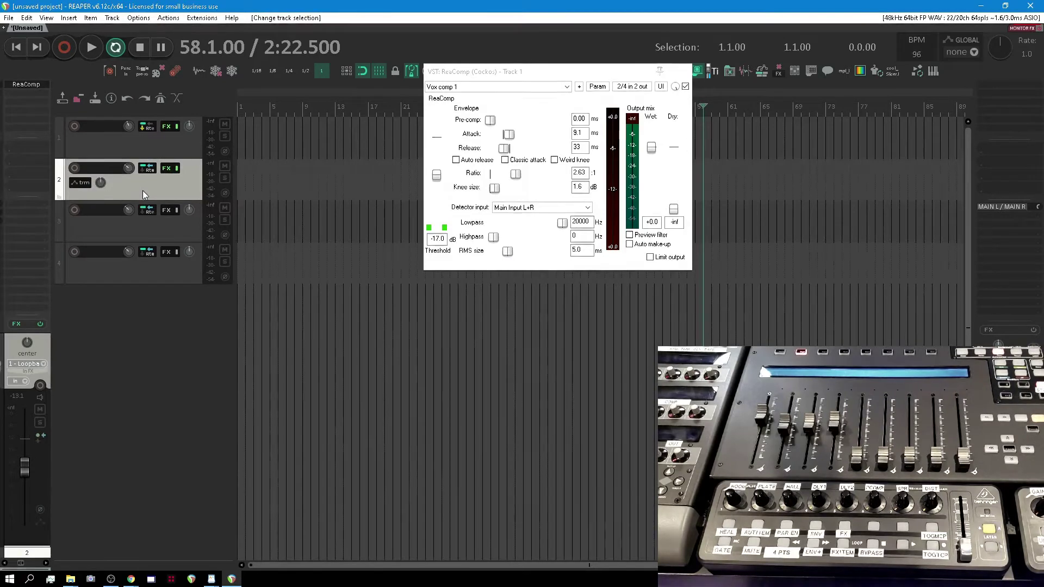
click(133, 146)
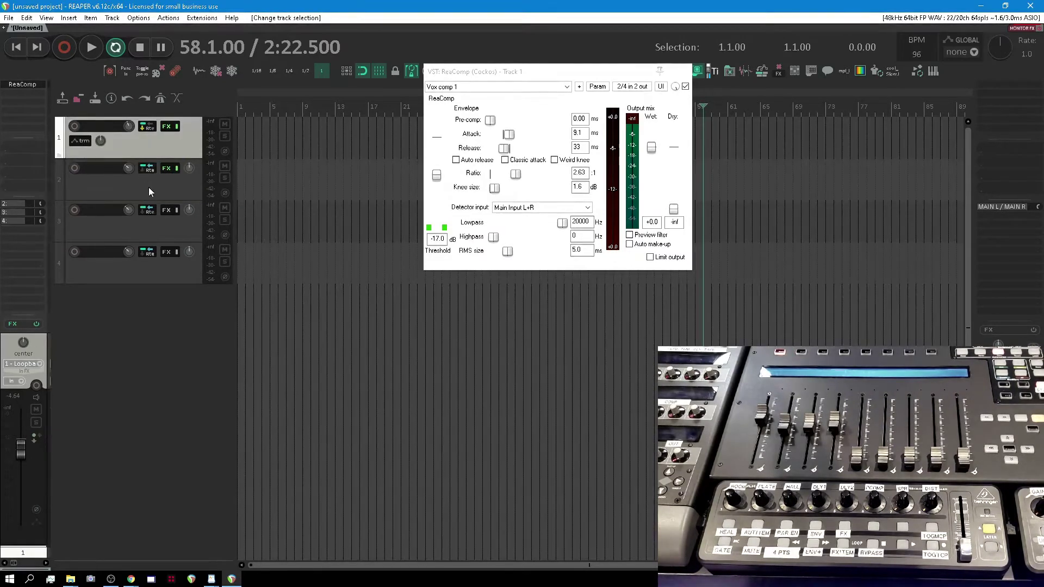
click(146, 178)
click(135, 152)
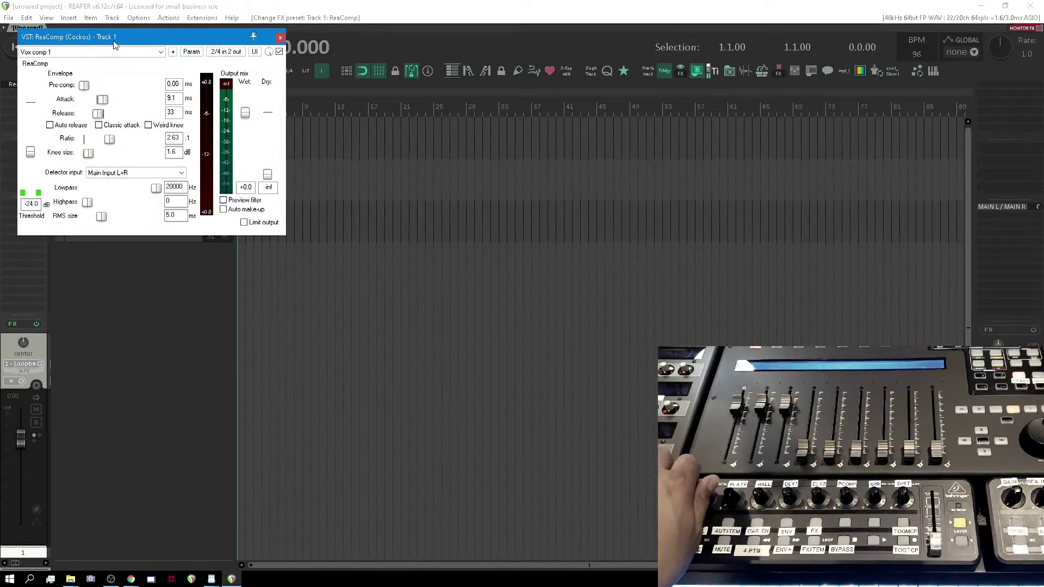
drag(115, 37, 255, 174)
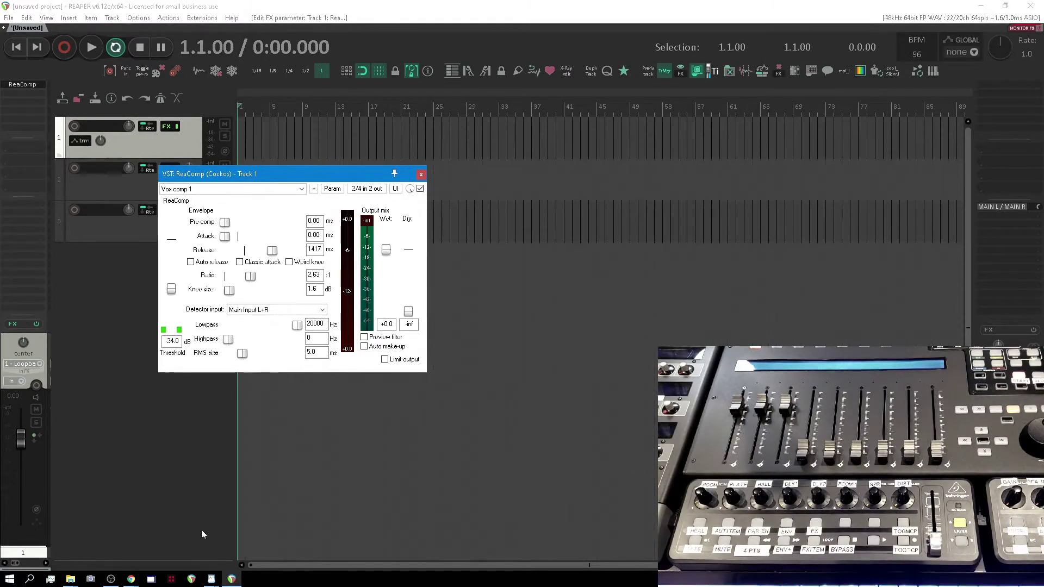
click(211, 579)
click(294, 491)
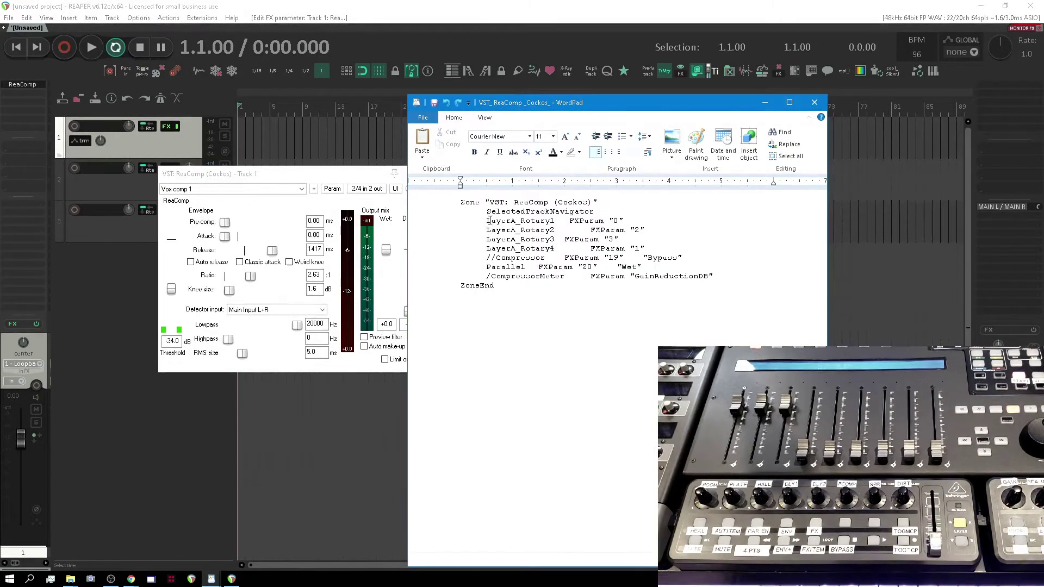
drag(487, 221, 607, 221)
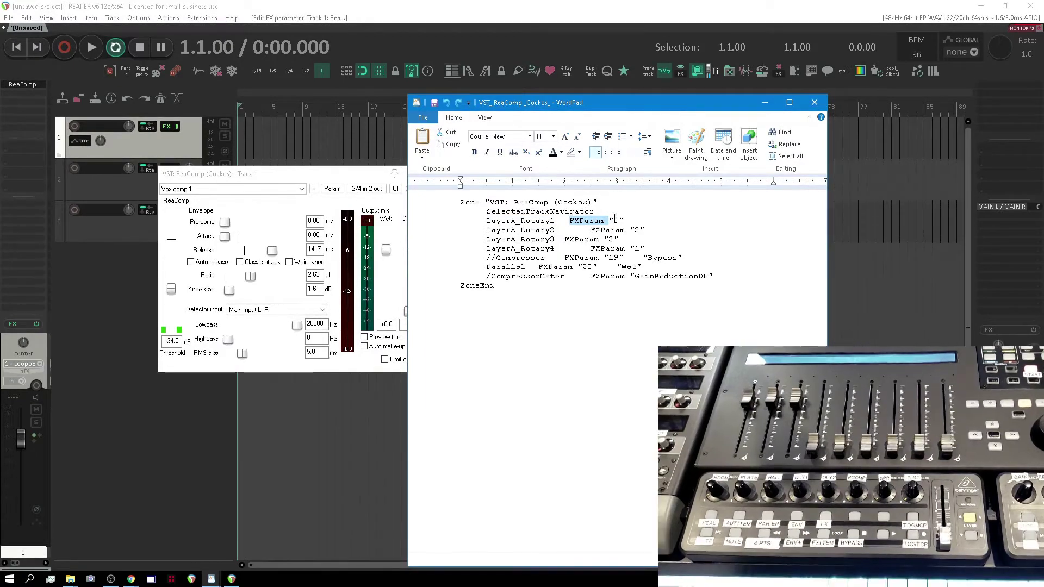
double_click(615, 221)
click(383, 196)
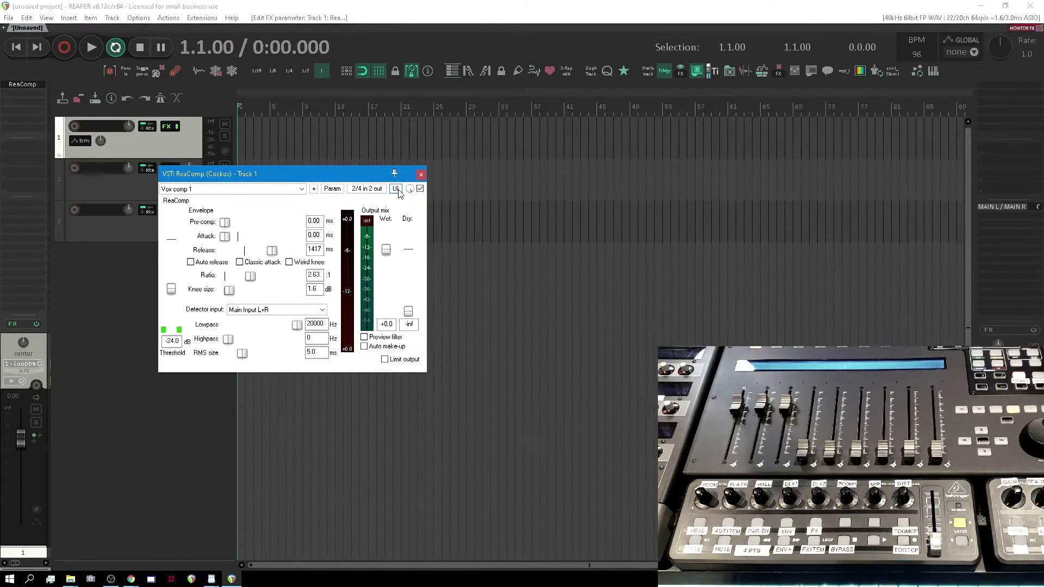
Step: View ReaComp's plain slider list (Thresh, Ratio, Attack, Release), compare against the WordPad zone file, then close ReaComp
click(396, 189)
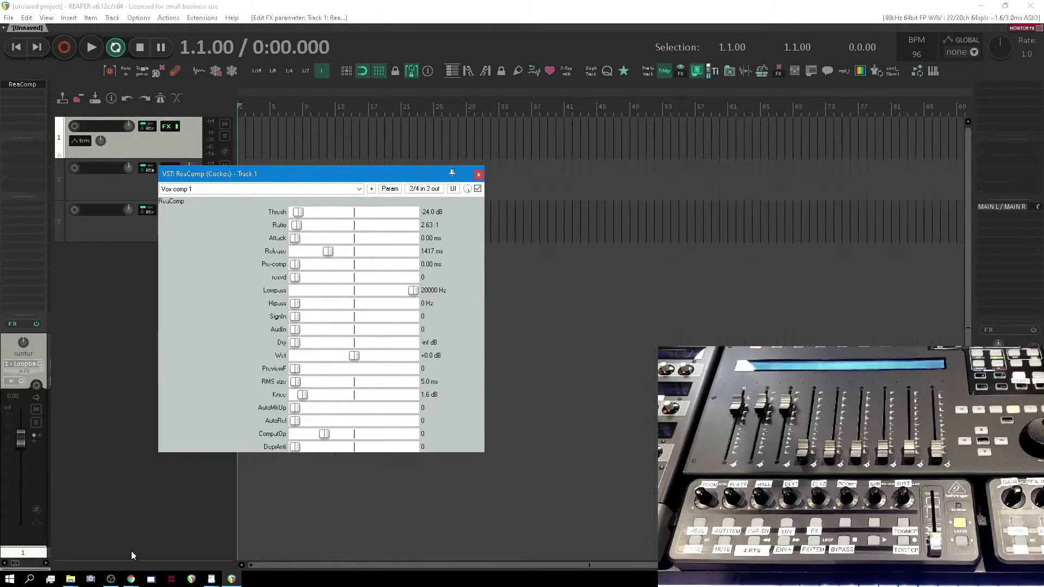
mouse_move(212, 581)
click(272, 525)
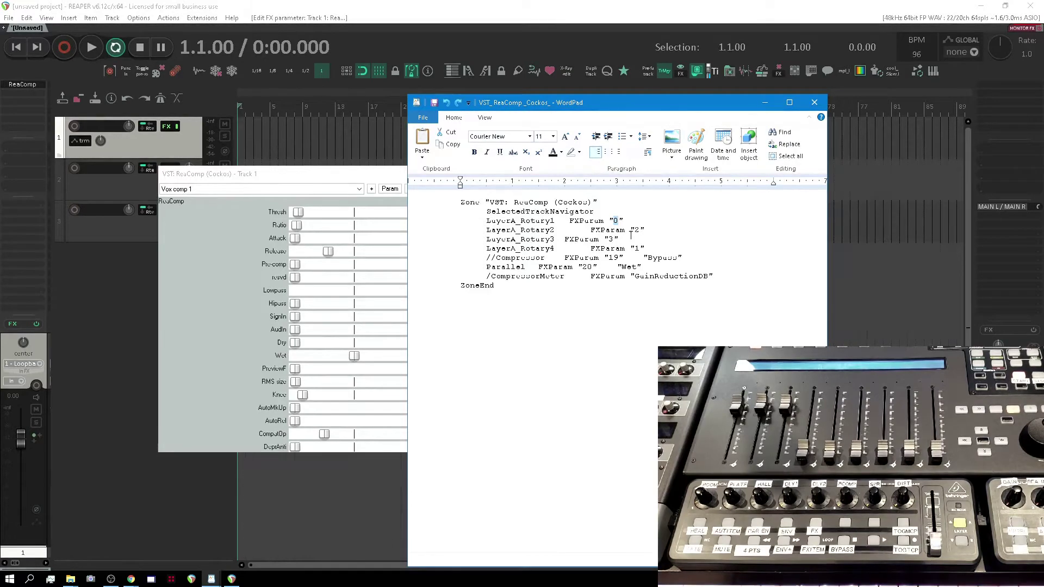
click(764, 103)
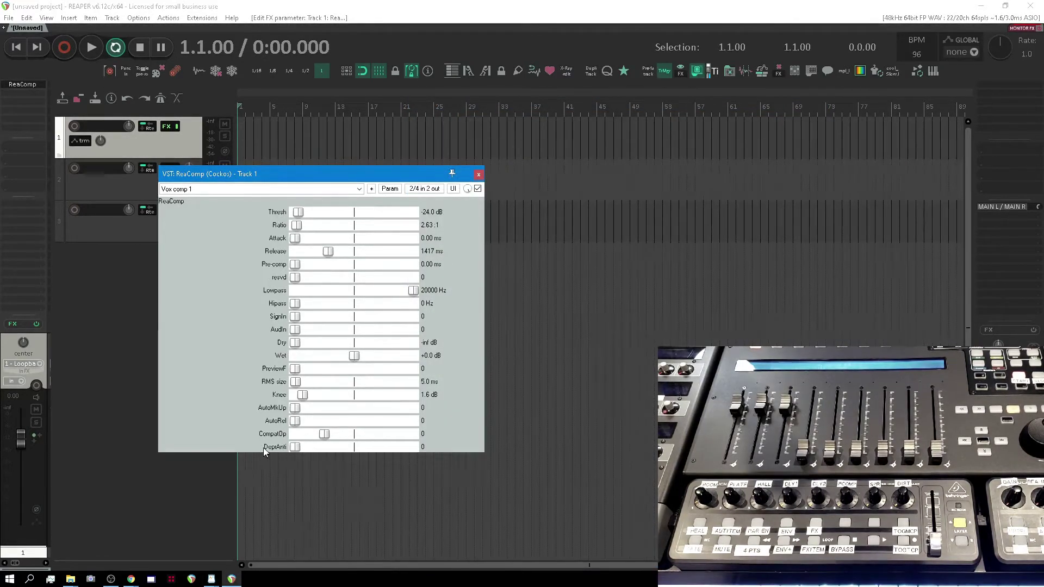
click(478, 173)
Step: Add VST3 Virtual Mix Rack to track 1 and load the ChStrip2 preset
double_click(43, 99)
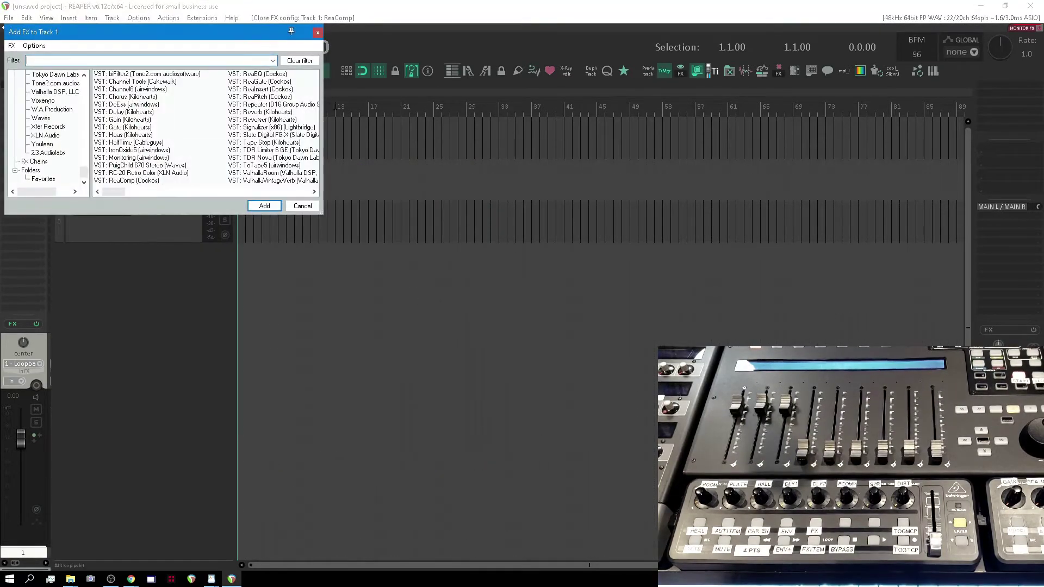
scroll(205, 122, down, 5)
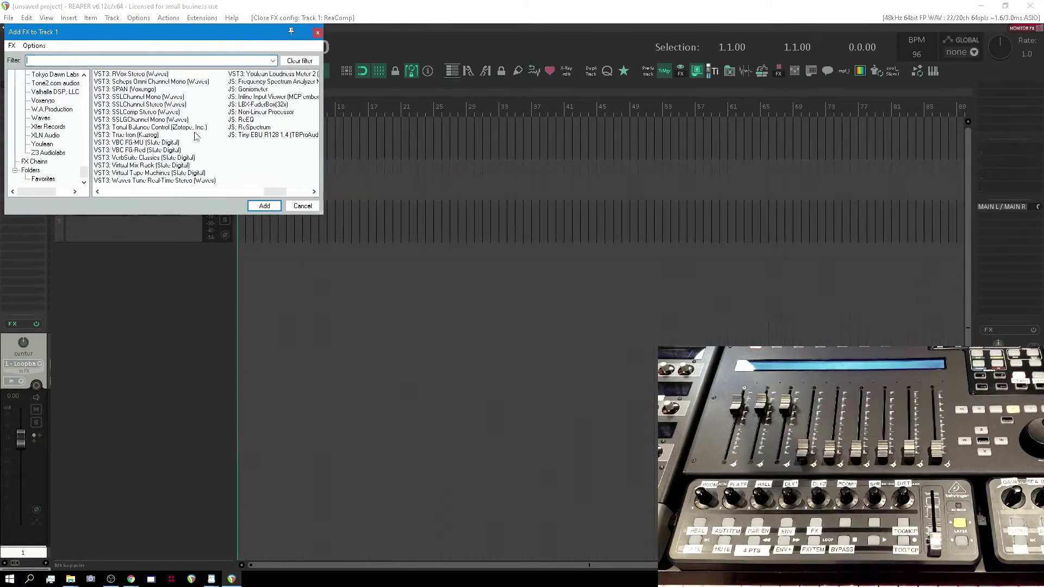
click(152, 165)
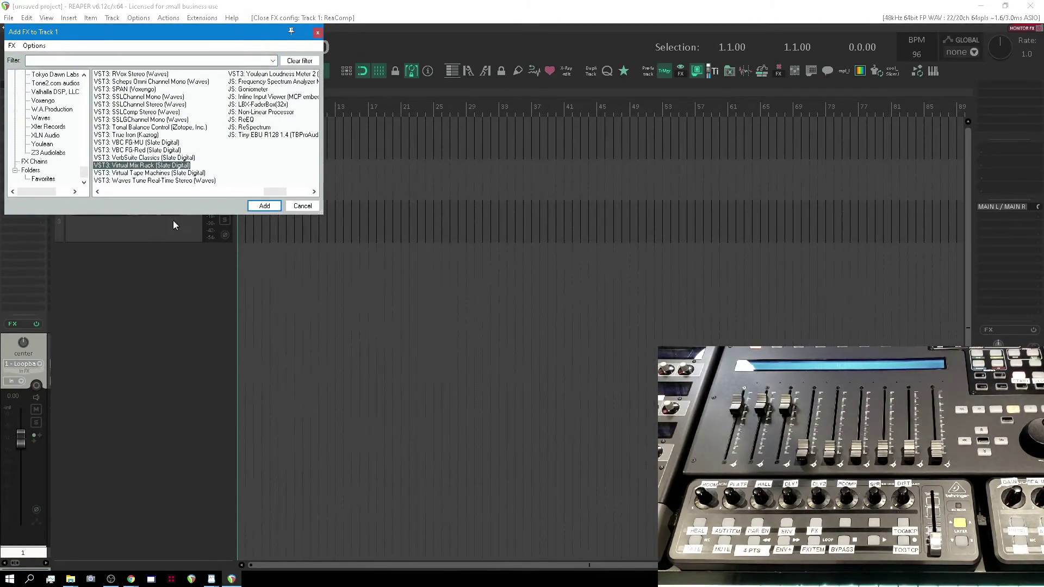
double_click(151, 166)
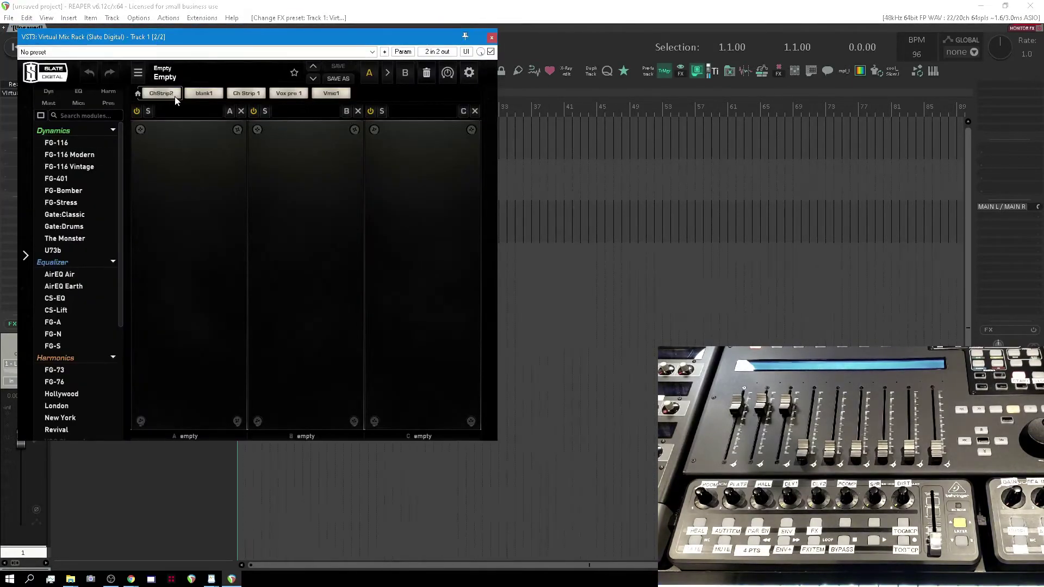
click(177, 97)
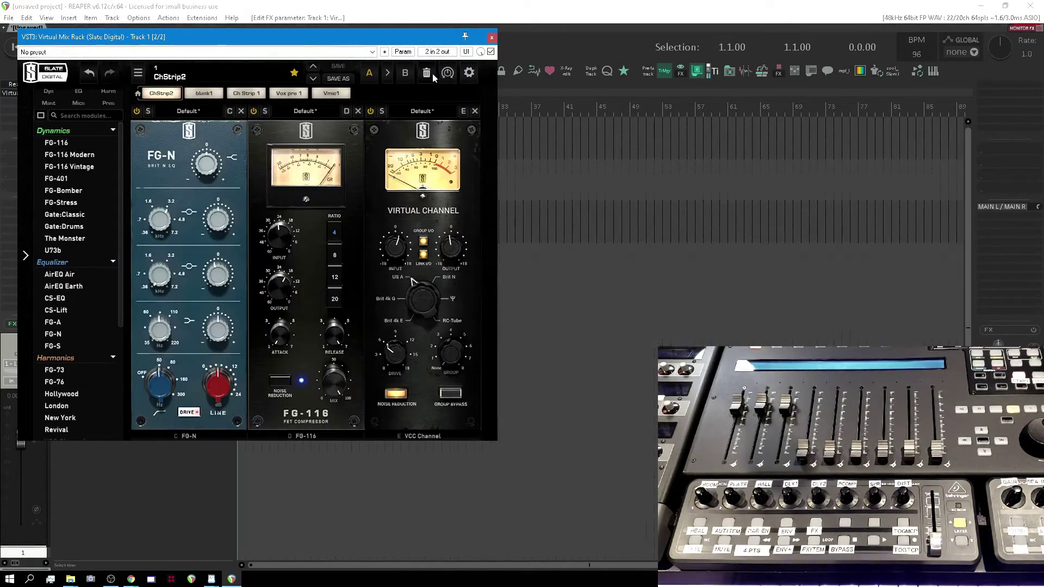
Step: Review the rack's plain parameter sliders, return to its own interface, and close the window
click(465, 52)
drag(493, 86, 494, 468)
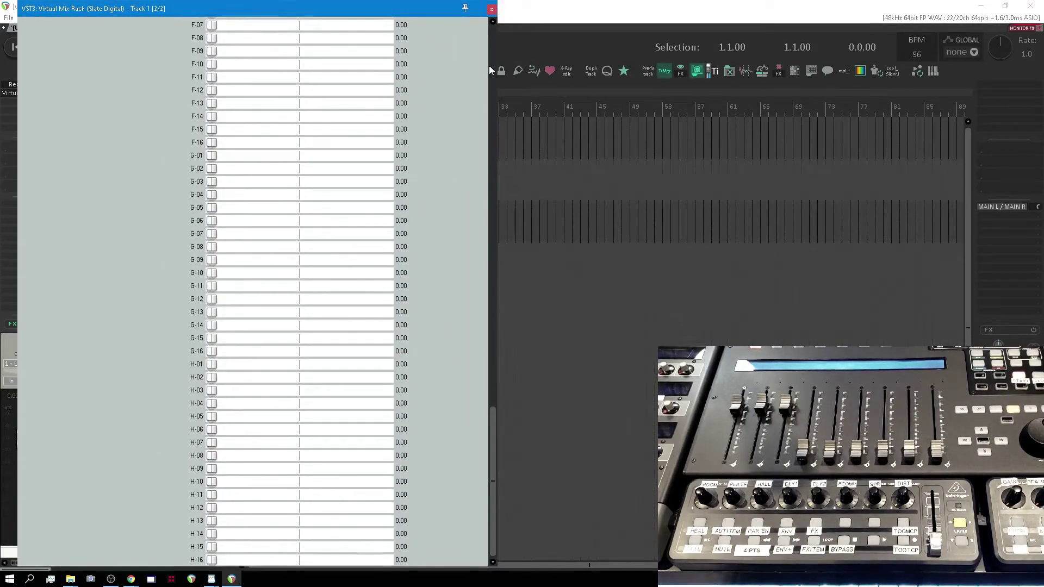
drag(491, 429, 439, 41)
click(456, 24)
click(492, 10)
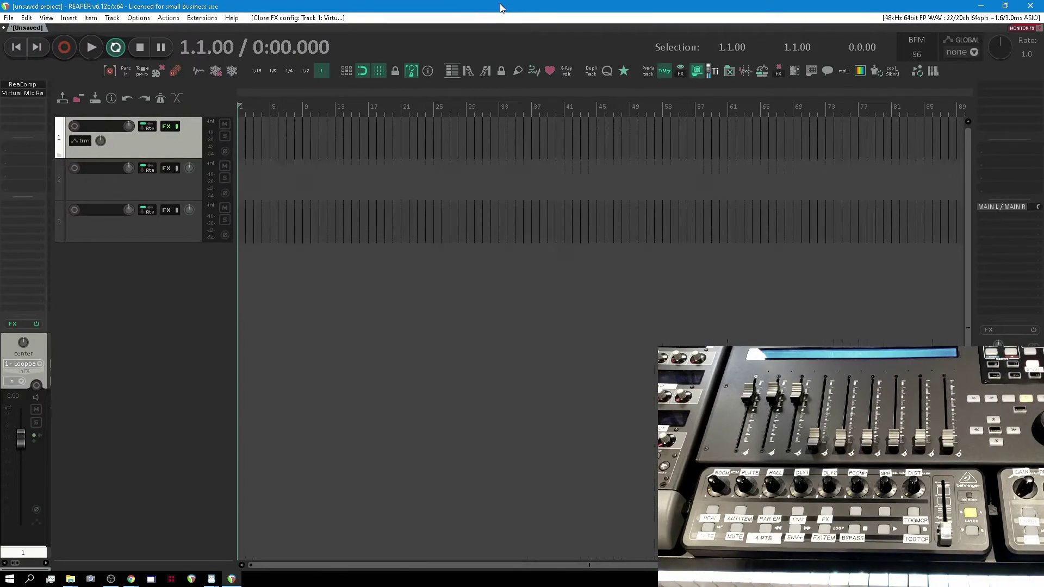